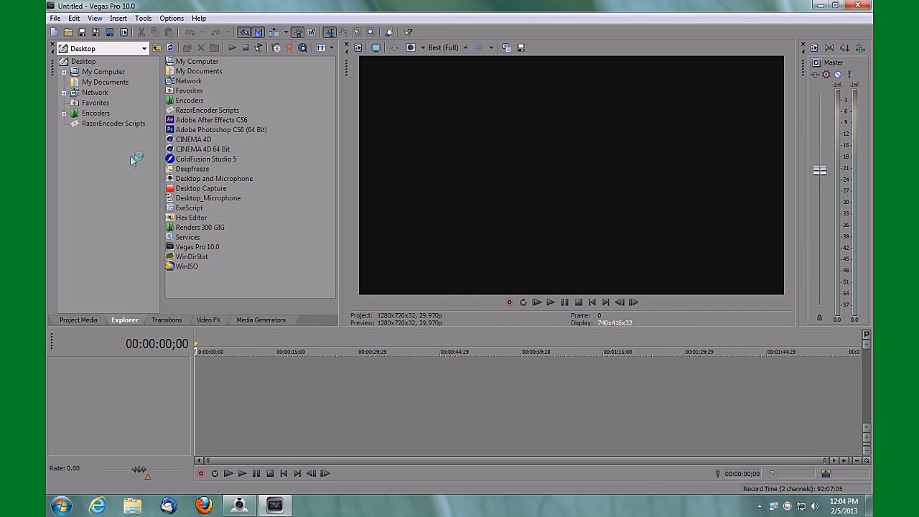
# Browse to D:\Renders\Born on the 4th of July and drag the movie file onto the timeline
pyautogui.click(63, 72)
pyautogui.click(75, 93)
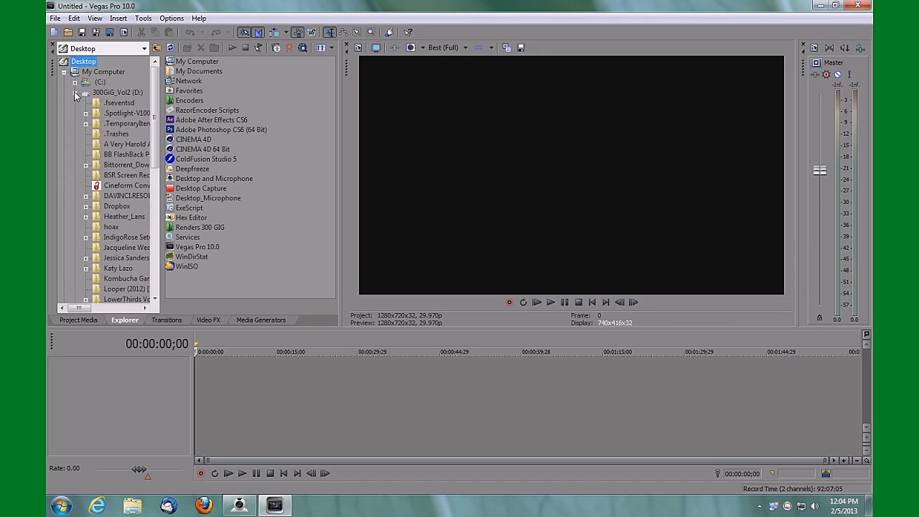
pyautogui.moveTo(155, 123); pyautogui.dragTo(153, 214)
pyautogui.click(115, 155)
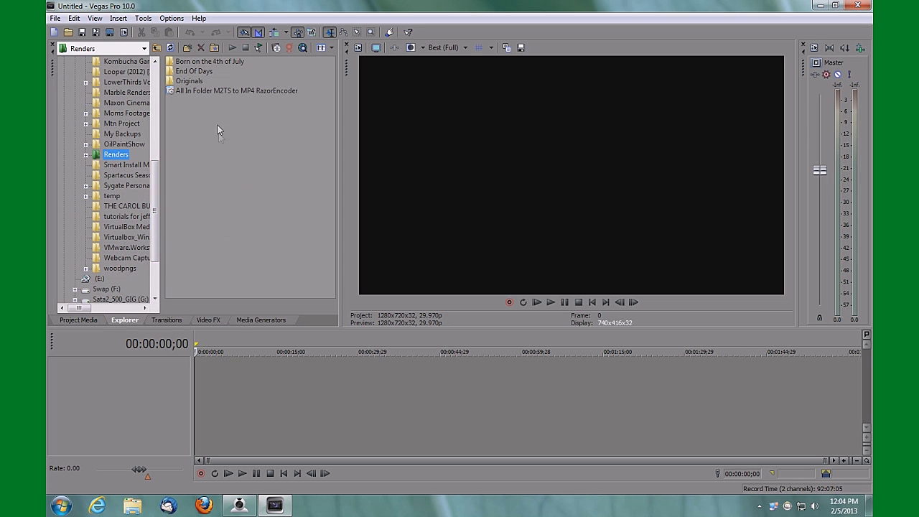
pyautogui.doubleClick(194, 61)
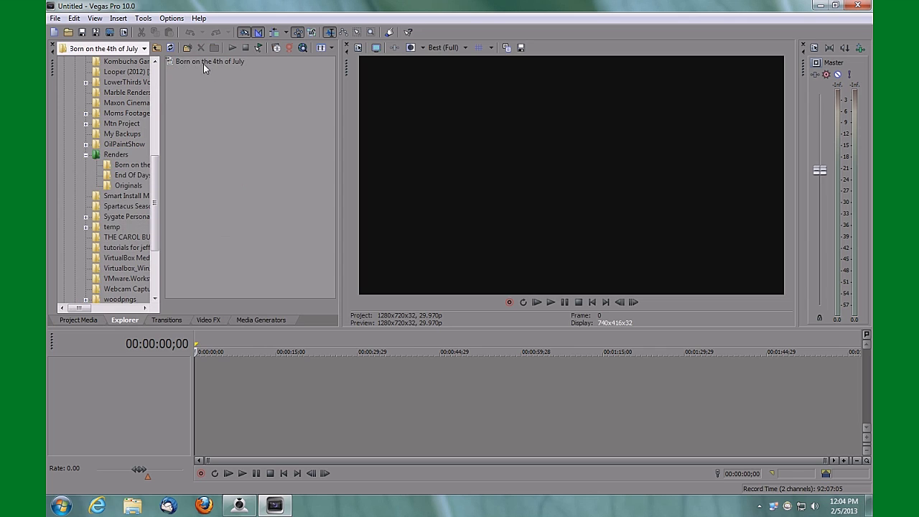
pyautogui.click(212, 63)
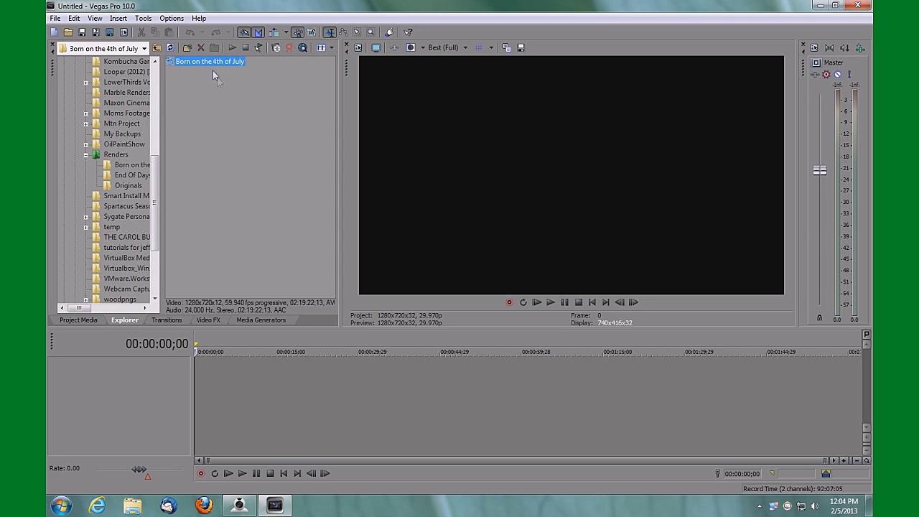
pyautogui.moveTo(171, 60); pyautogui.dragTo(398, 371)
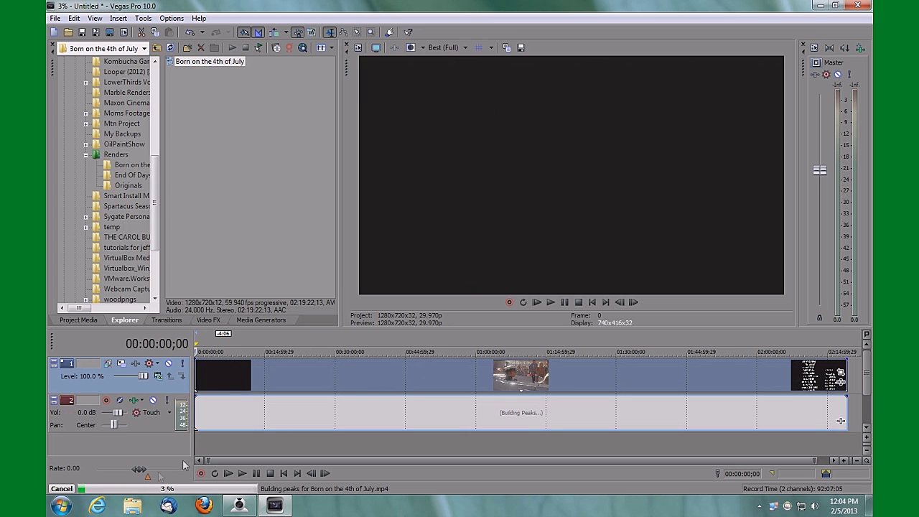
# Cancel audio peak building and scrub through the movie to around 01:08:44;15
pyautogui.click(61, 505)
pyautogui.click(359, 429)
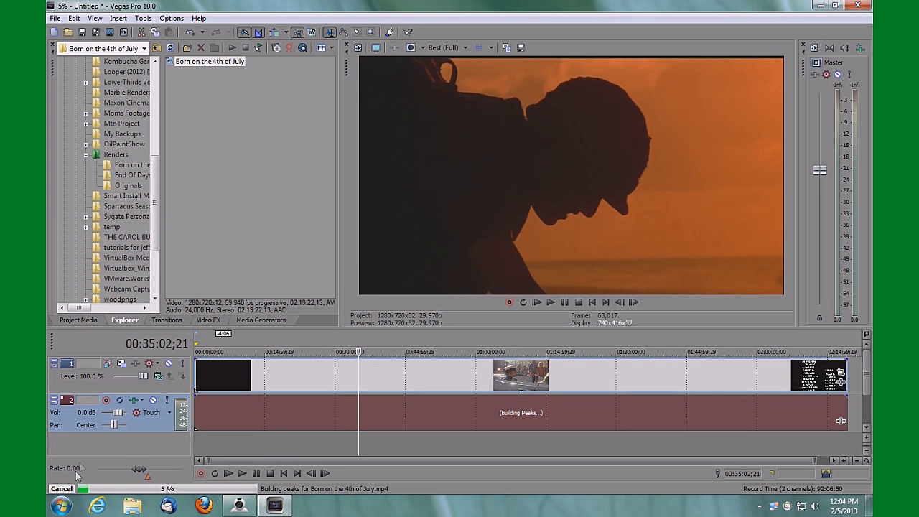
pyautogui.click(61, 488)
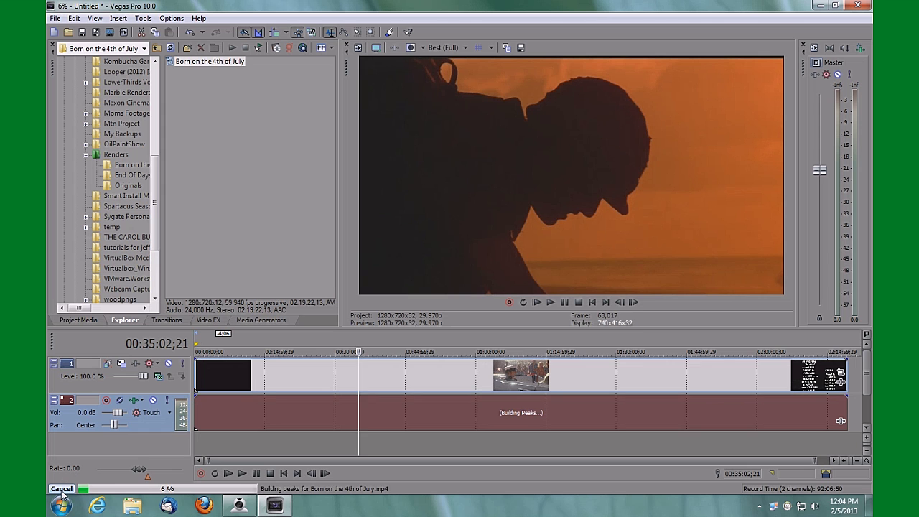
pyautogui.click(462, 340)
pyautogui.moveTo(487, 339); pyautogui.dragTo(492, 339)
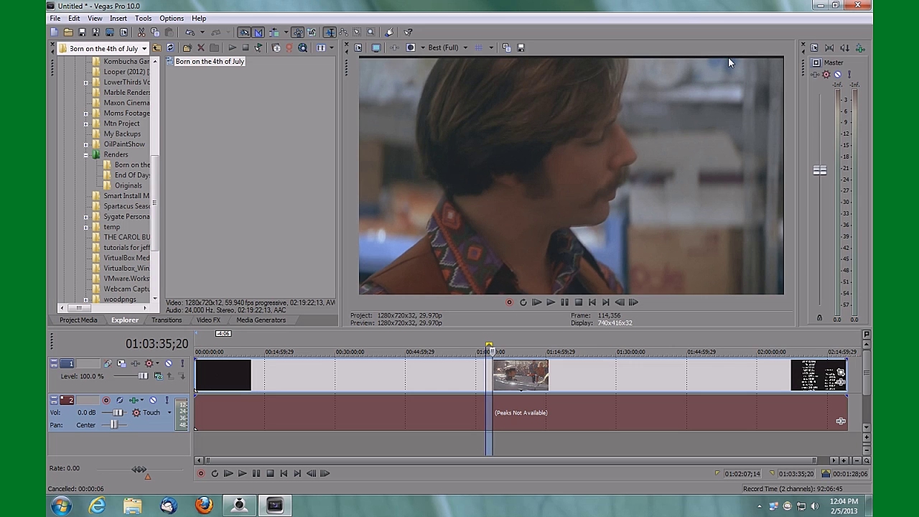
pyautogui.click(516, 346)
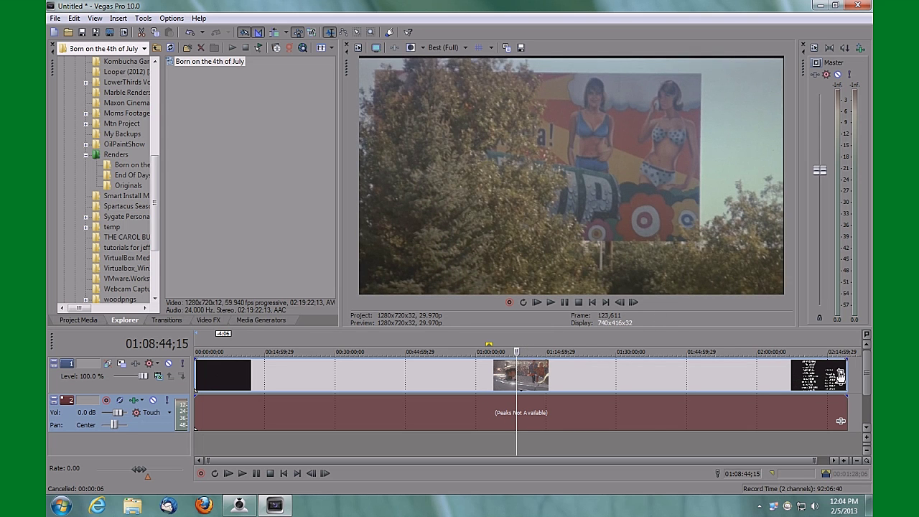
# Set Maintain aspect ratio to No in Event Pan/Crop and shrink the crop frame to 1252.7 x 706.3
pyautogui.click(840, 374)
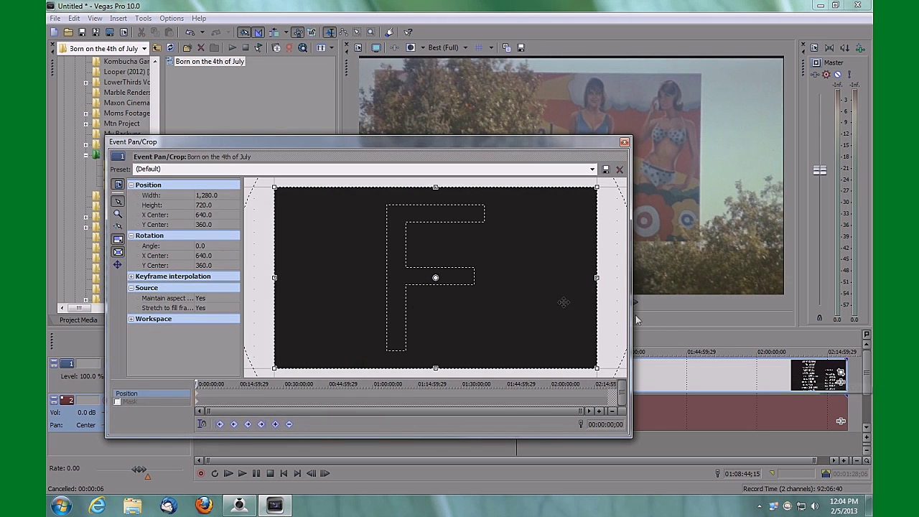
pyautogui.click(204, 299)
pyautogui.click(211, 315)
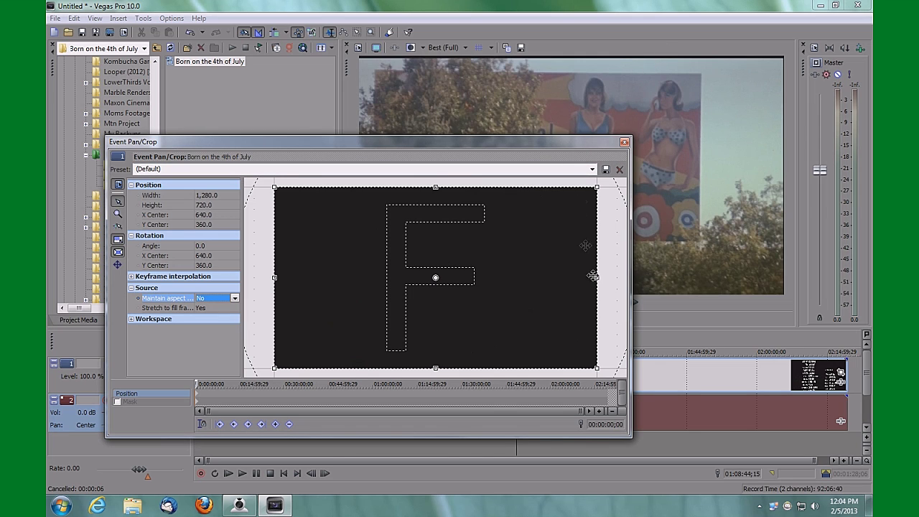
pyautogui.click(598, 369)
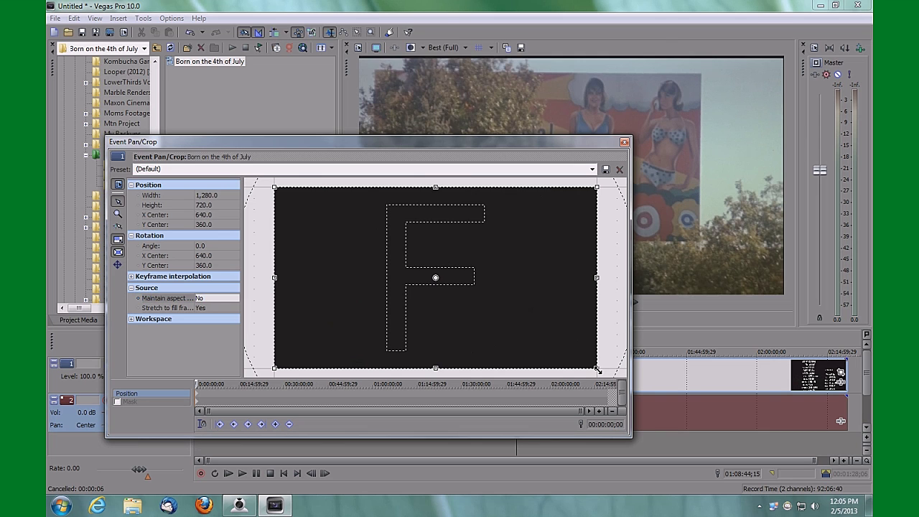
pyautogui.moveTo(598, 370); pyautogui.dragTo(594, 367)
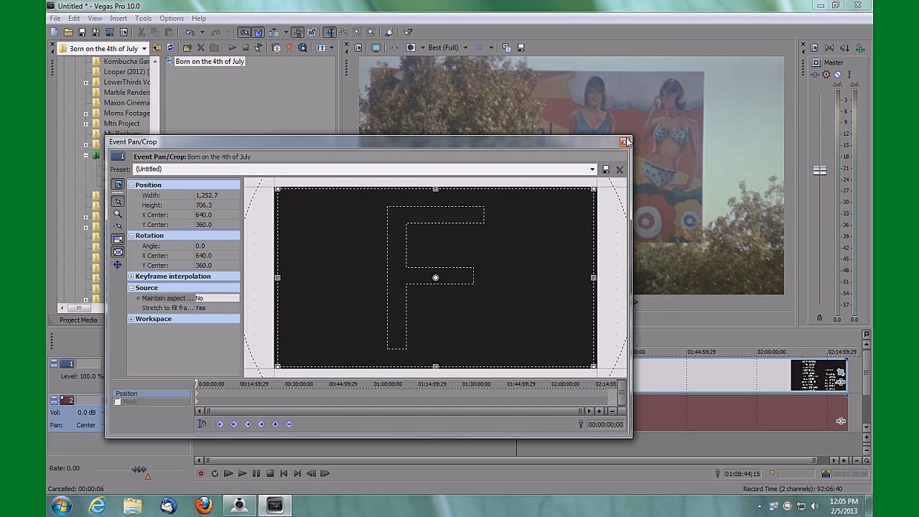
pyautogui.click(624, 142)
# Trim the event to start at 01:13:09;05 and end about one minute later
pyautogui.click(500, 337)
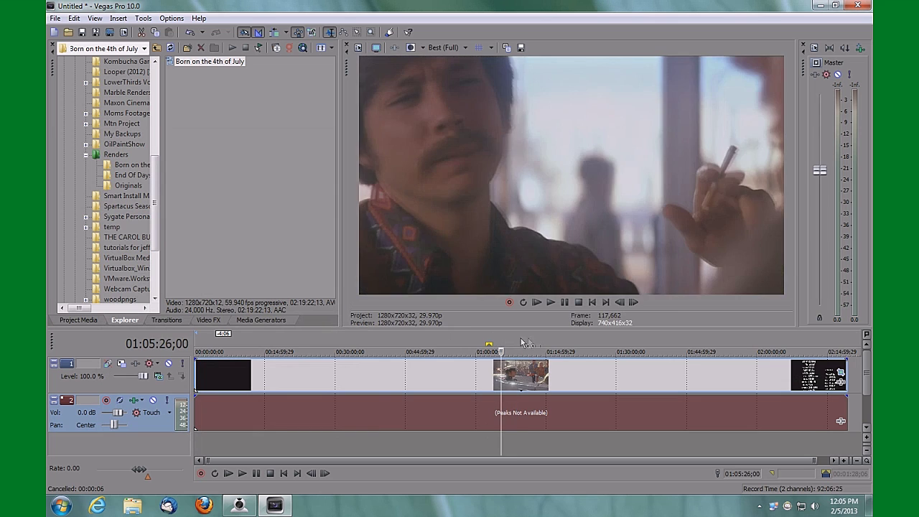
pyautogui.click(537, 339)
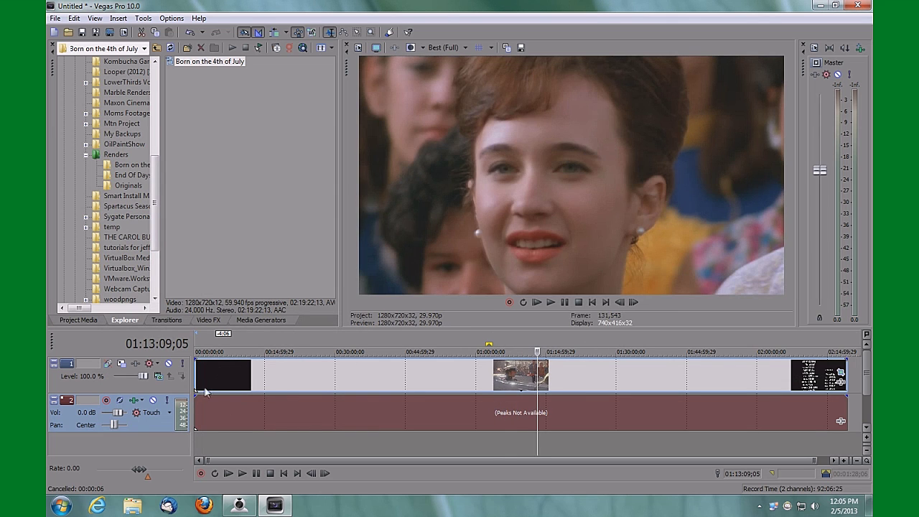
pyautogui.moveTo(196, 381); pyautogui.dragTo(539, 380)
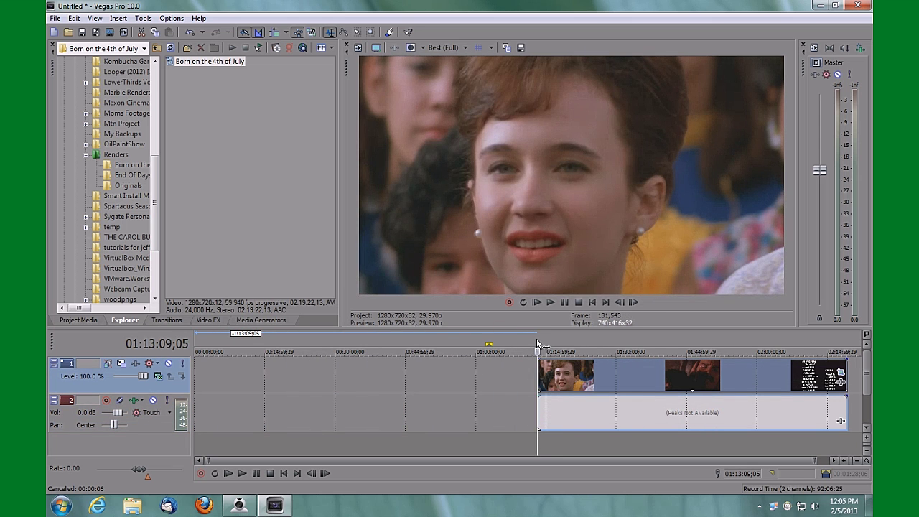
pyautogui.moveTo(541, 339); pyautogui.dragTo(541, 342)
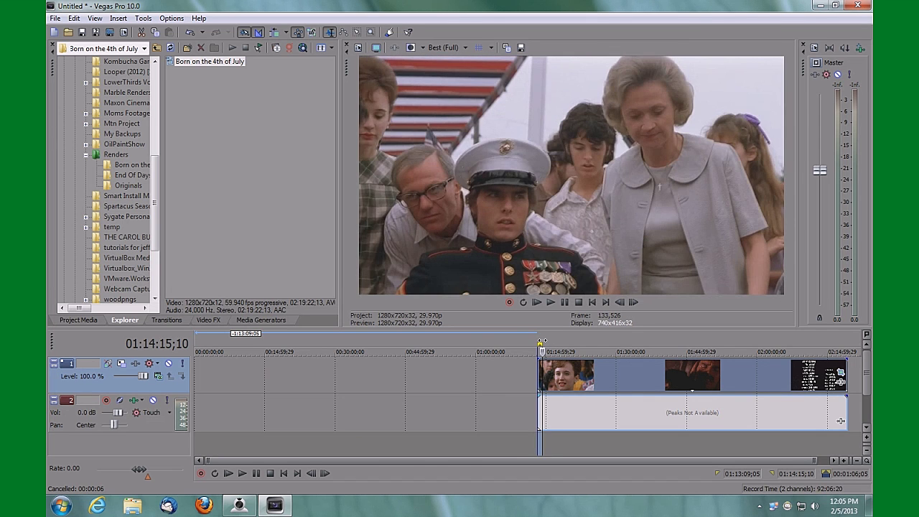
pyautogui.moveTo(843, 371); pyautogui.dragTo(503, 380)
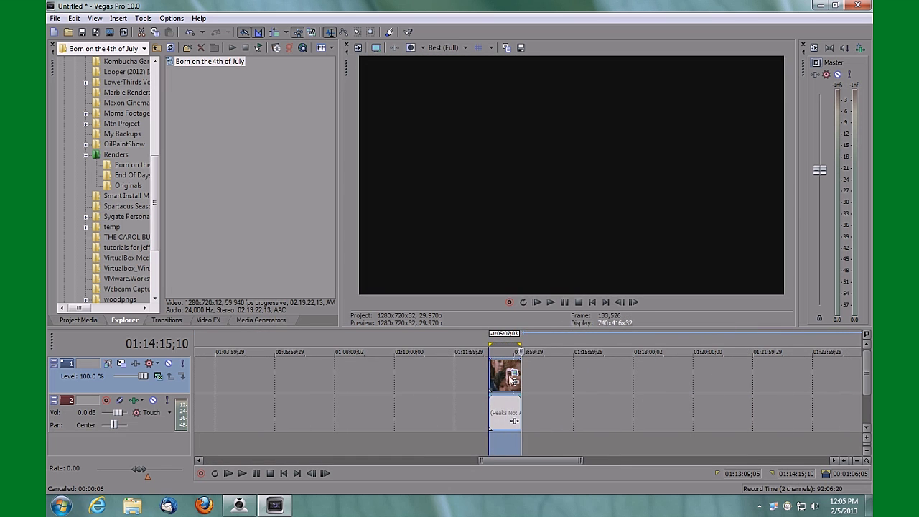
# Scroll back to the timeline start and play the excerpt from the beginning
pyautogui.scroll(5, 502, 381)
pyautogui.hscroll(-10, 144, 400)
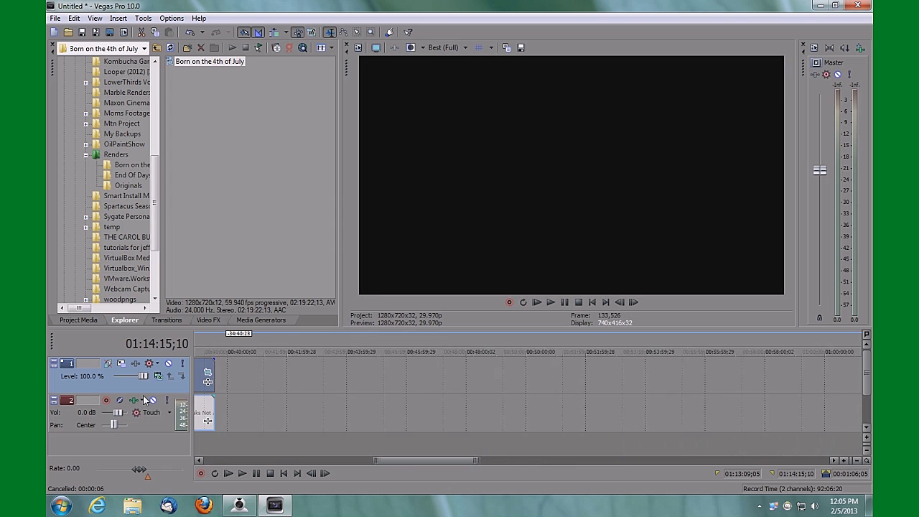
pyautogui.hscroll(-10, 144, 400)
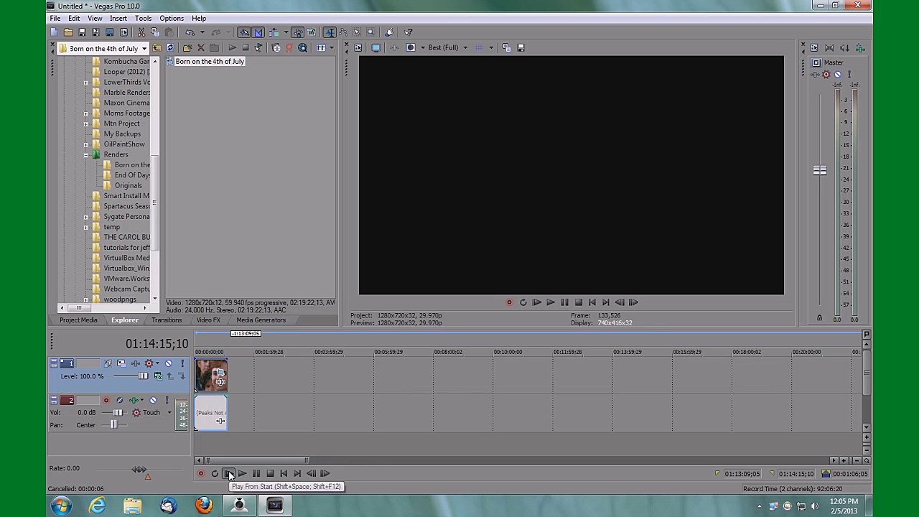
pyautogui.click(241, 474)
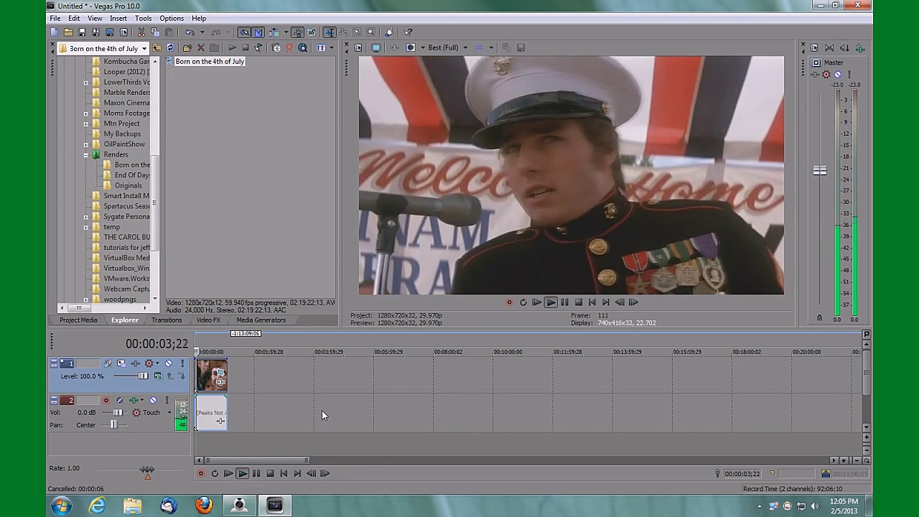
# Pause playback at 00:00:11;10 and trim the clip's end to that point
pyautogui.click(256, 473)
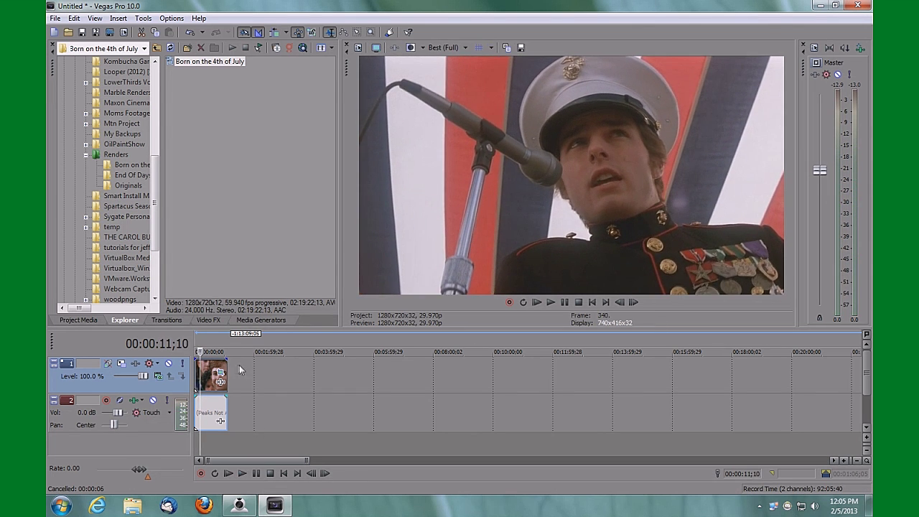
pyautogui.moveTo(227, 367); pyautogui.dragTo(204, 367)
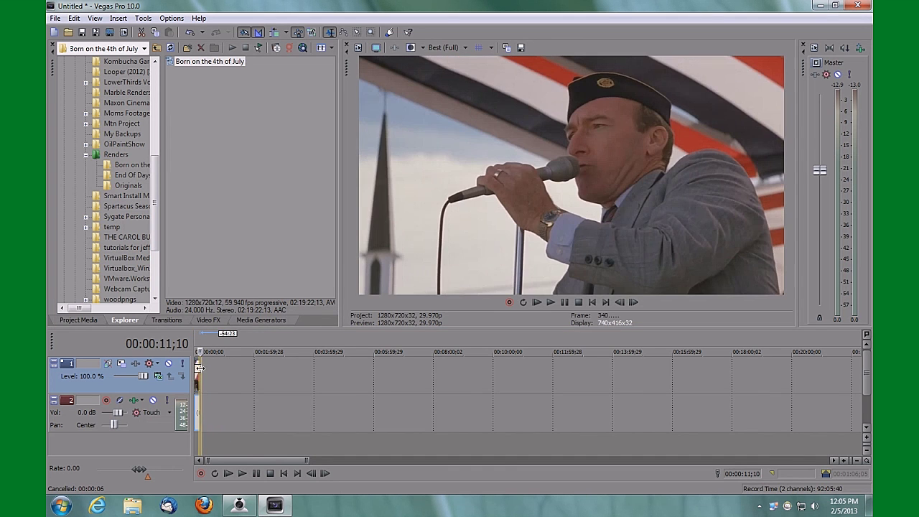
pyautogui.scroll(5, 249, 411)
pyautogui.scroll(2, 249, 397)
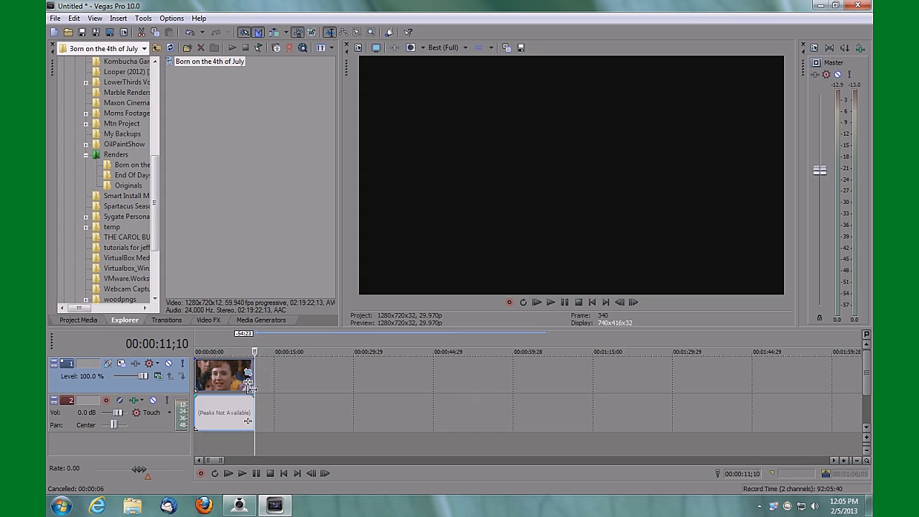
pyautogui.click(211, 339)
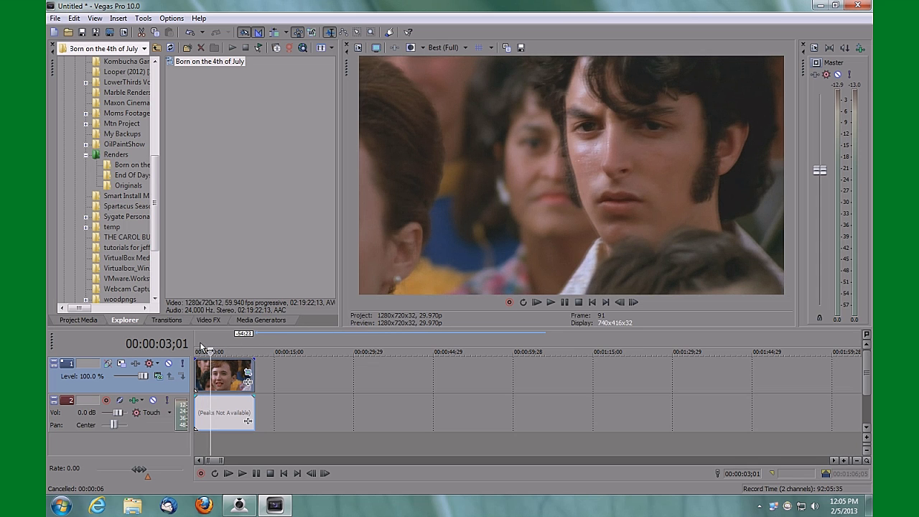
# Select 00:00:00;00 to 00:00:11;10 on the ruler as the render range
pyautogui.moveTo(200, 344); pyautogui.dragTo(213, 344)
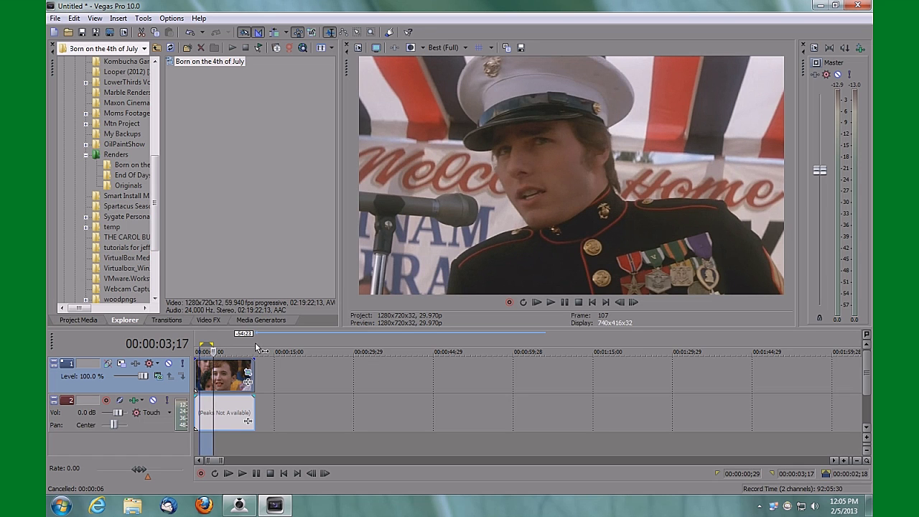
pyautogui.moveTo(257, 348); pyautogui.dragTo(183, 346)
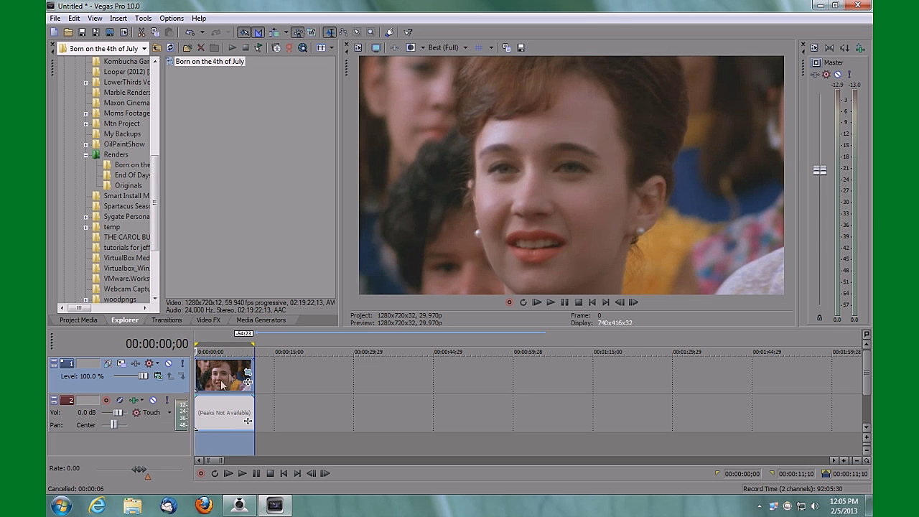
pyautogui.click(54, 19)
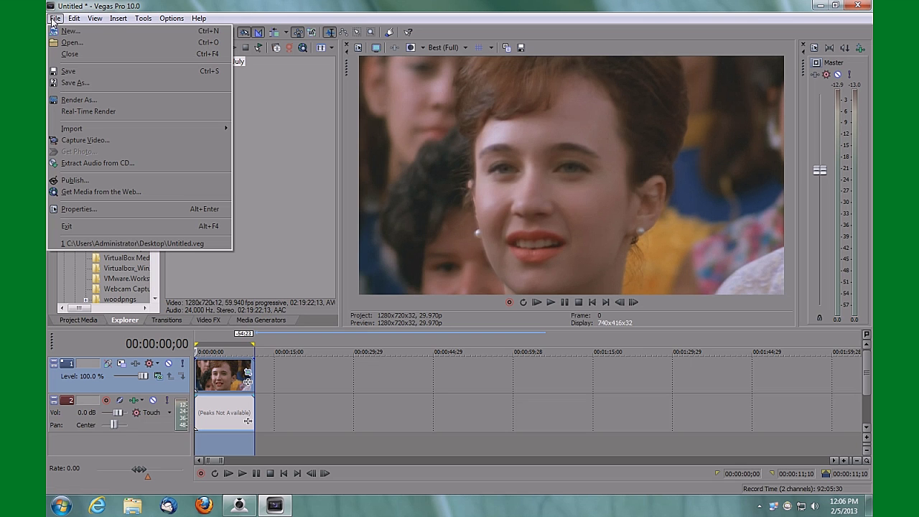
# In Render As custom settings, set the frame size to Custom 720x480
pyautogui.click(83, 100)
pyautogui.click(593, 302)
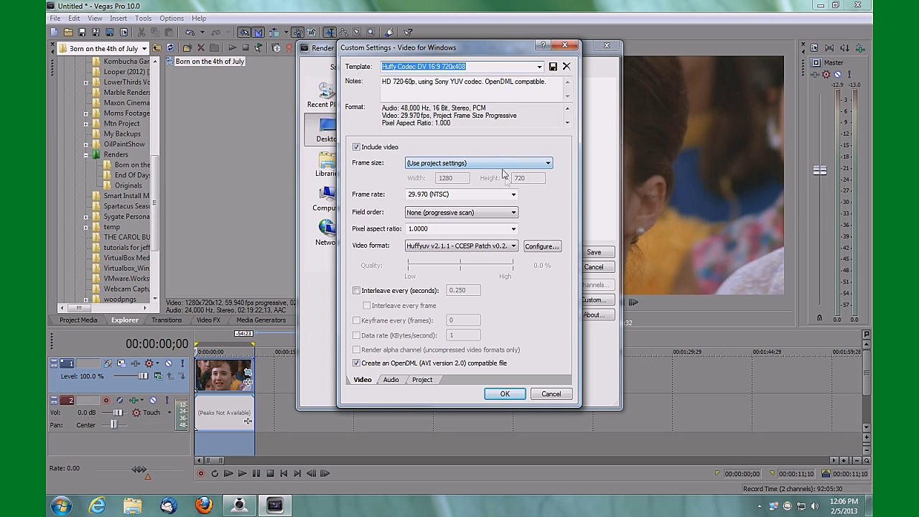
pyautogui.click(492, 164)
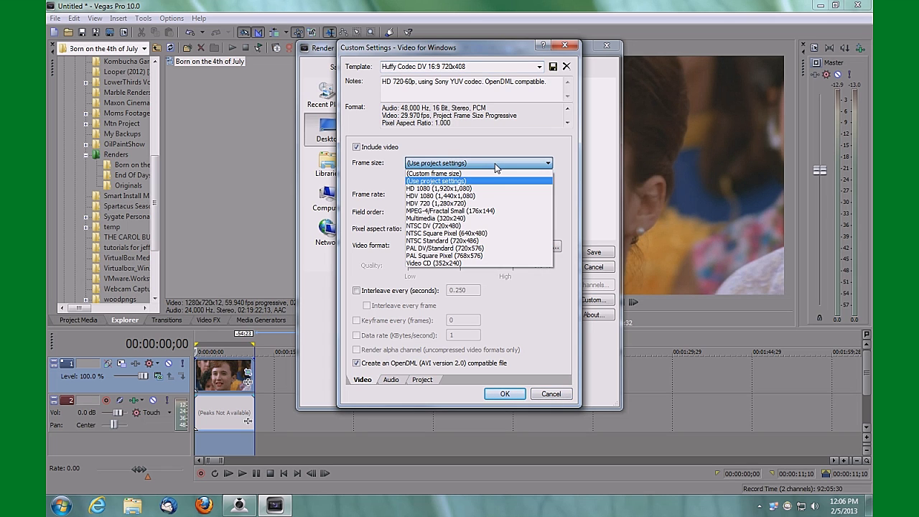
pyautogui.click(456, 175)
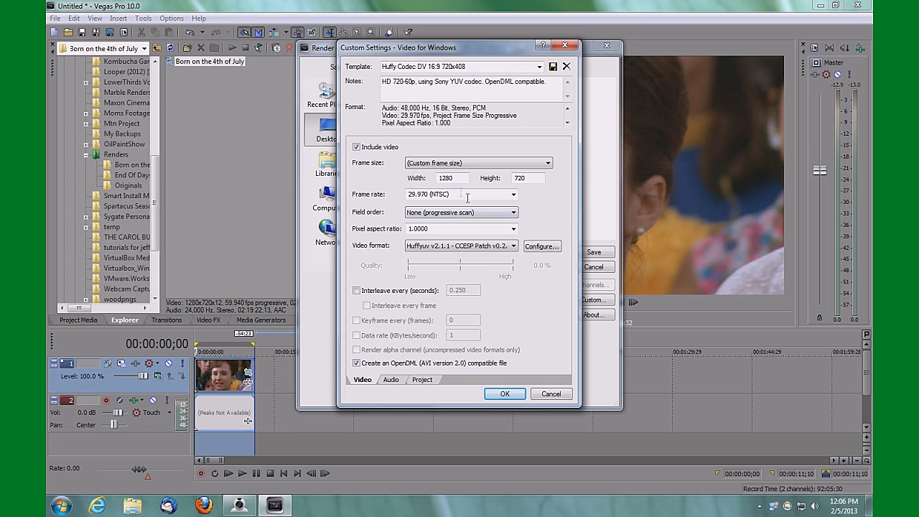
pyautogui.doubleClick(452, 179)
pyautogui.doubleClick(526, 180)
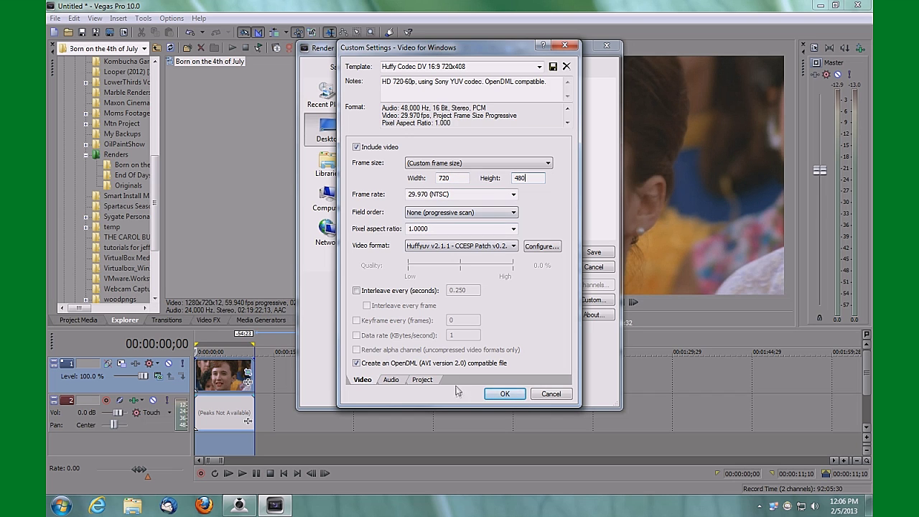
# Confirm the custom settings, render the excerpt to Untitled.avi, and minimize Vegas
pyautogui.click(392, 381)
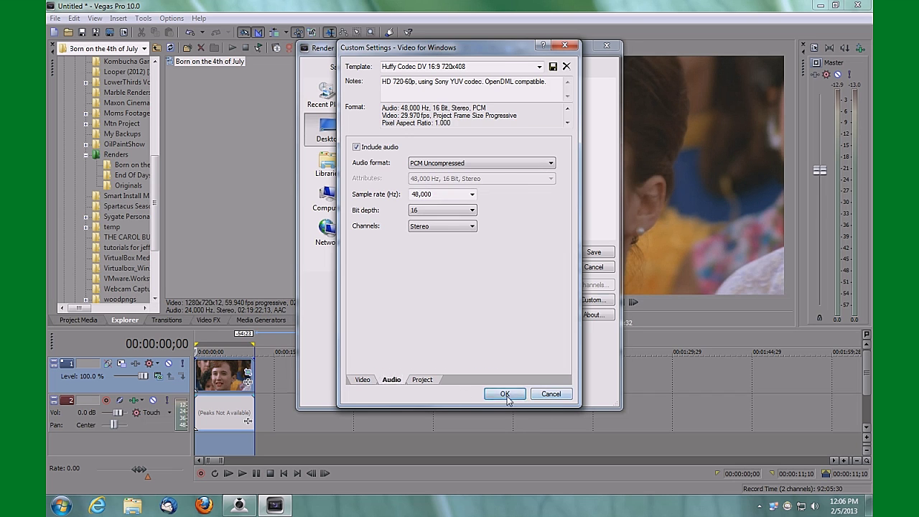
pyautogui.click(504, 394)
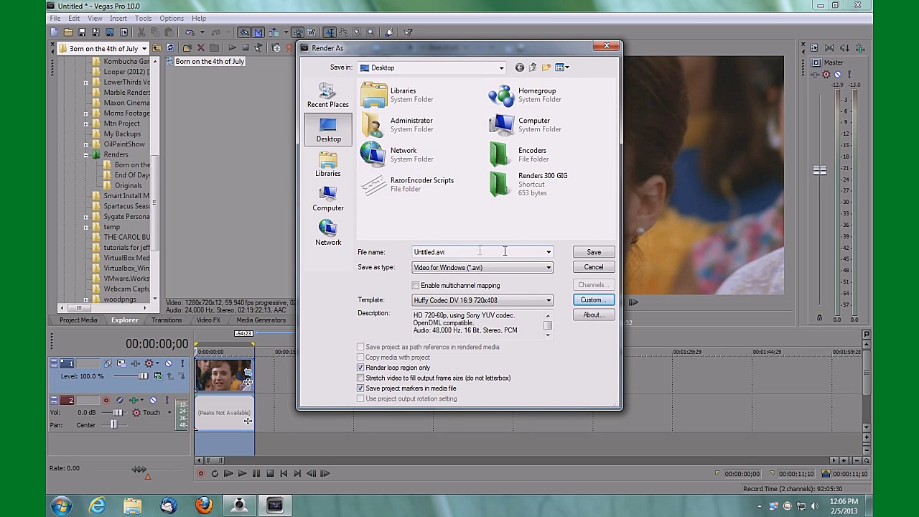
pyautogui.click(595, 252)
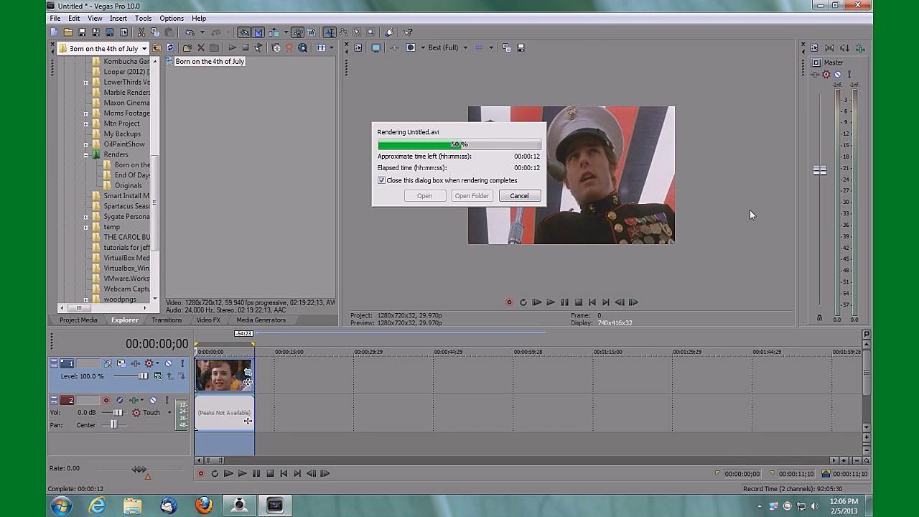
pyautogui.click(819, 6)
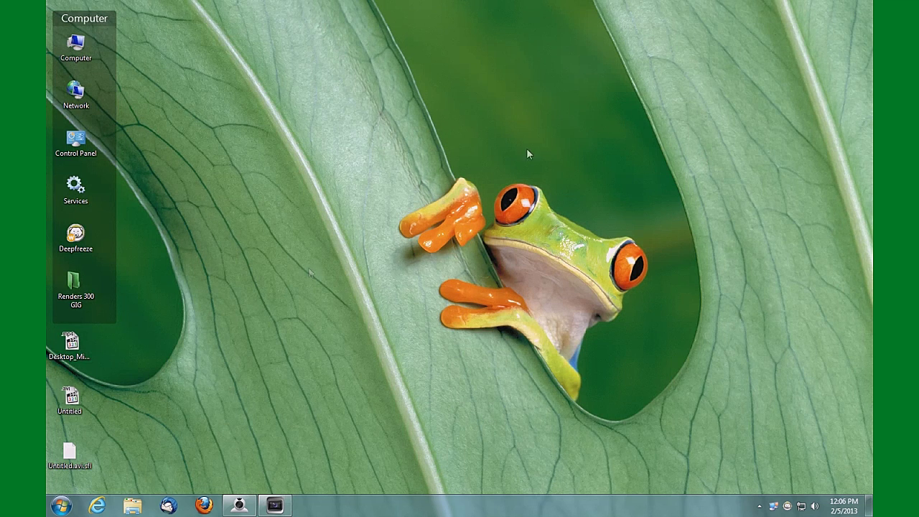
pyautogui.doubleClick(81, 399)
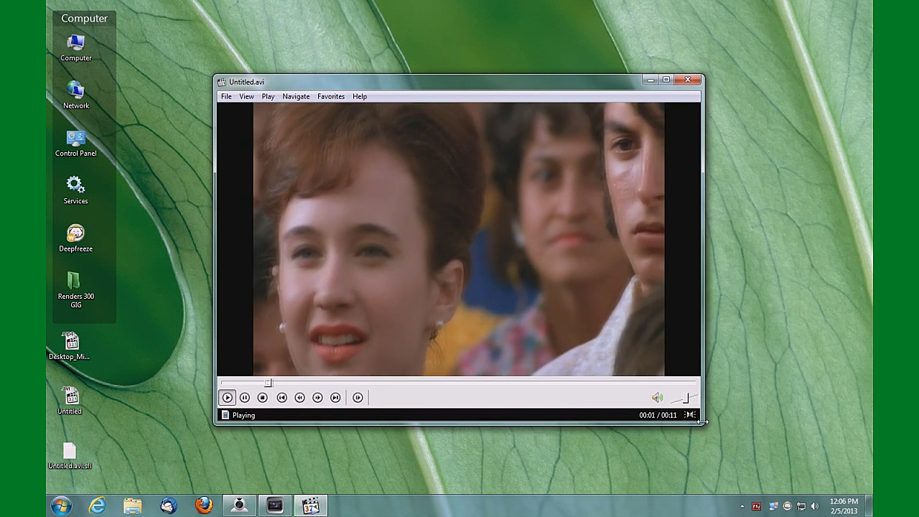
pyautogui.moveTo(702, 425); pyautogui.dragTo(673, 454)
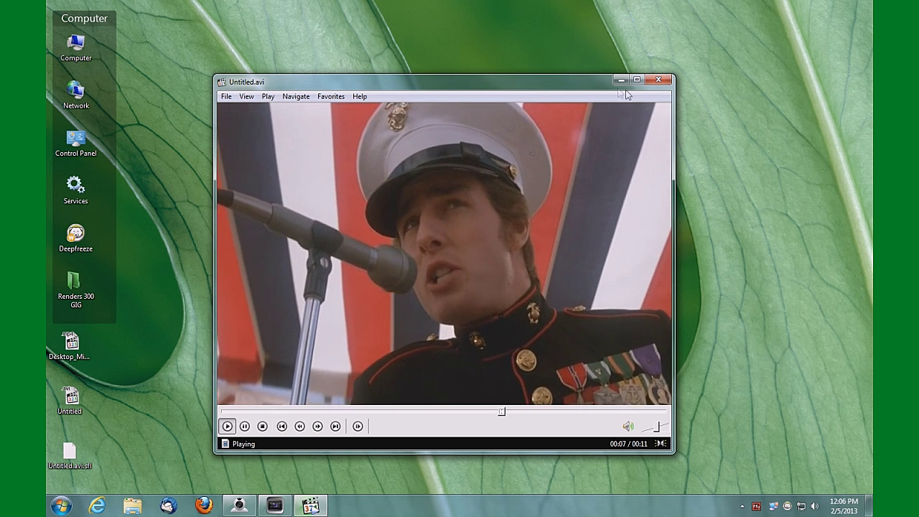
pyautogui.click(660, 80)
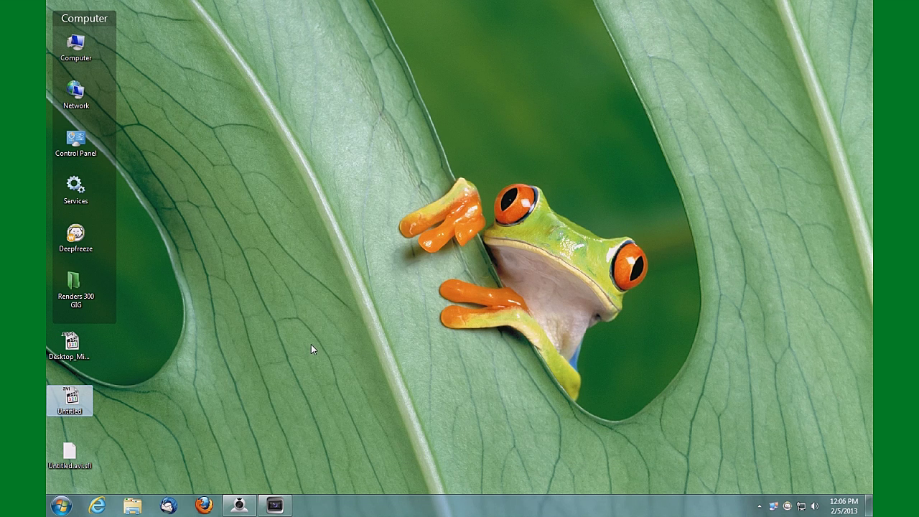
pyautogui.click(274, 506)
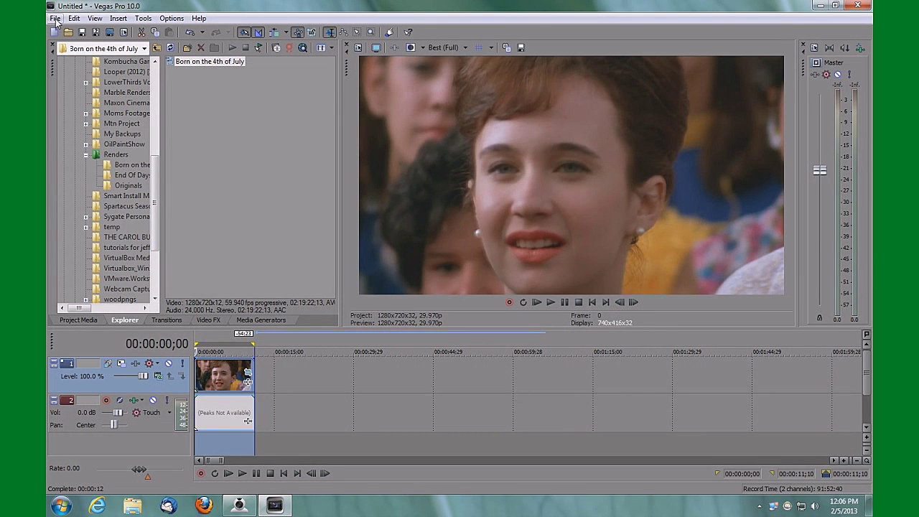
pyautogui.click(124, 31)
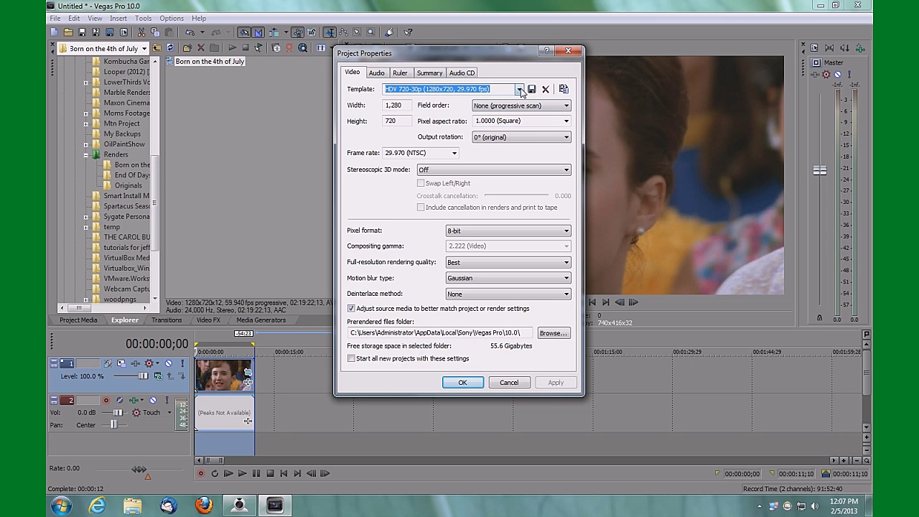
# Set the project to 720x480 with 1.2121 (NTSC DV Widescreen) pixel aspect and apply it
pyautogui.click(387, 106)
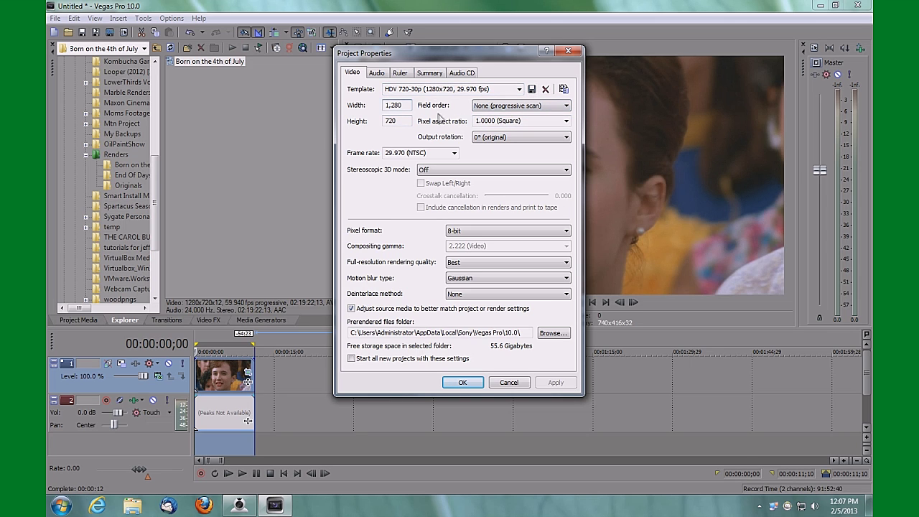
pyautogui.write('720')
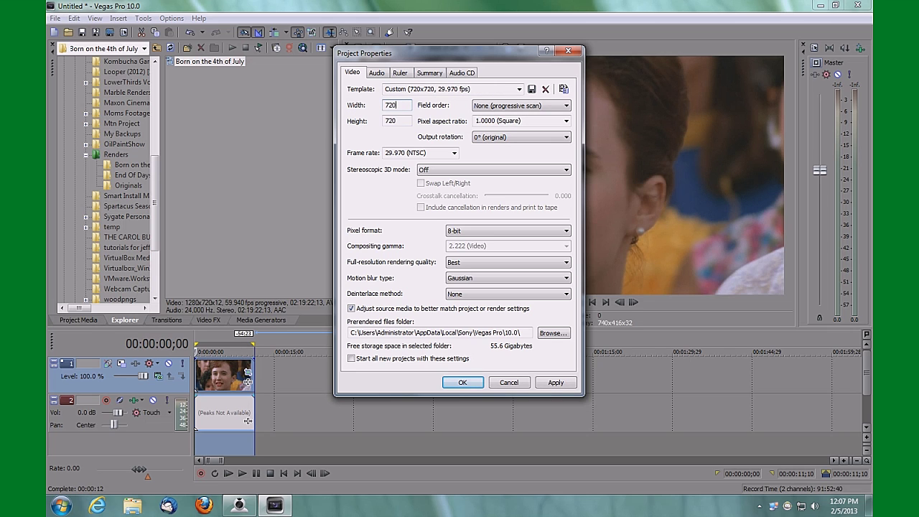
pyautogui.press('Tab')
pyautogui.write('48')
pyautogui.click(567, 122)
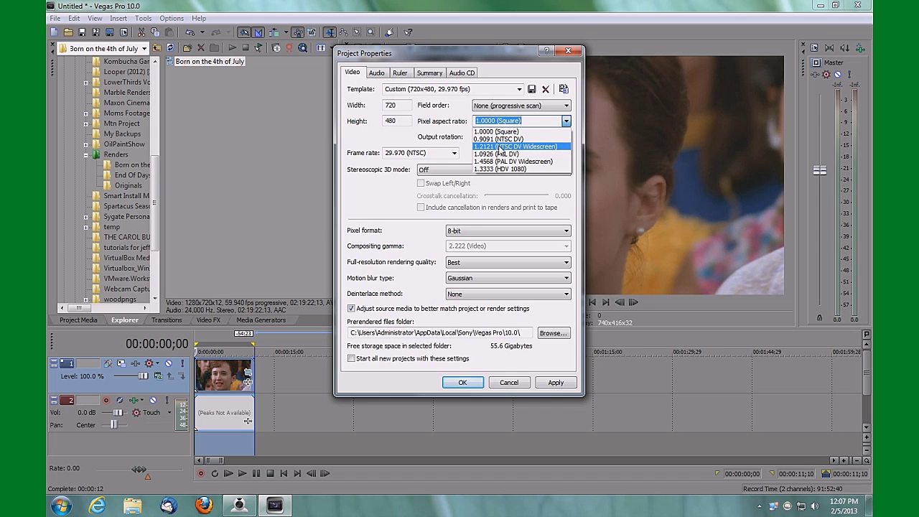
pyautogui.click(524, 147)
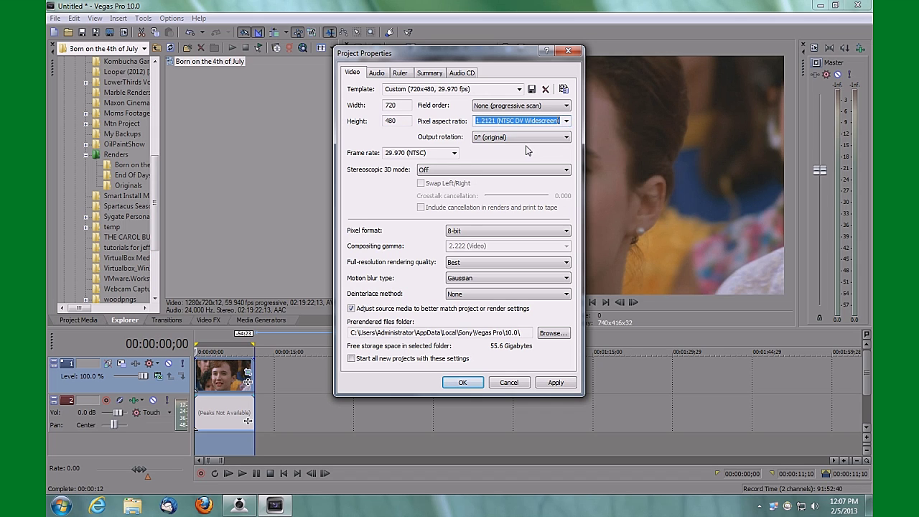
pyautogui.click(556, 383)
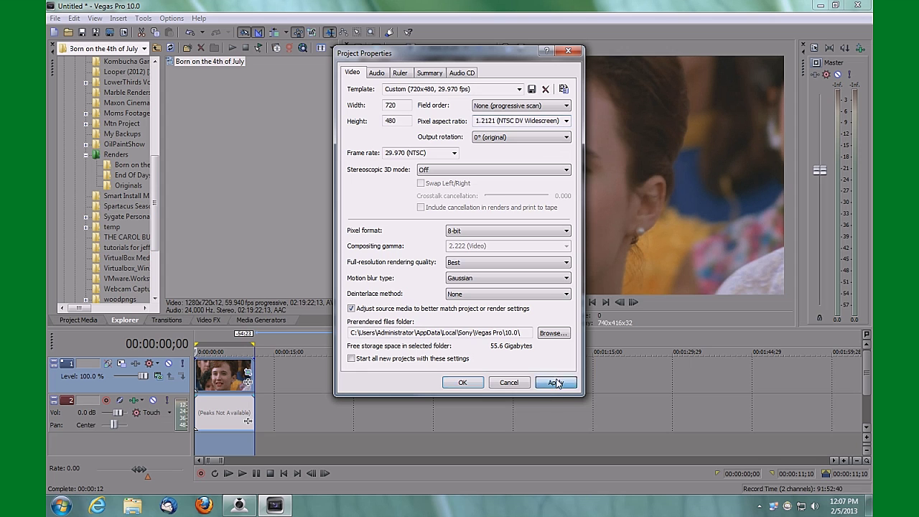
pyautogui.click(462, 382)
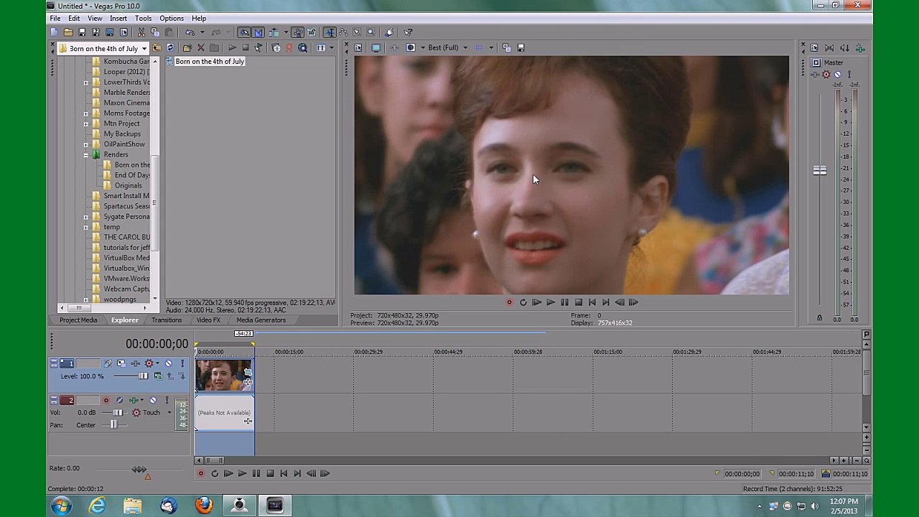
# Render the excerpt to Untitled2.avi using project-matched settings, then minimize Vegas
pyautogui.click(56, 18)
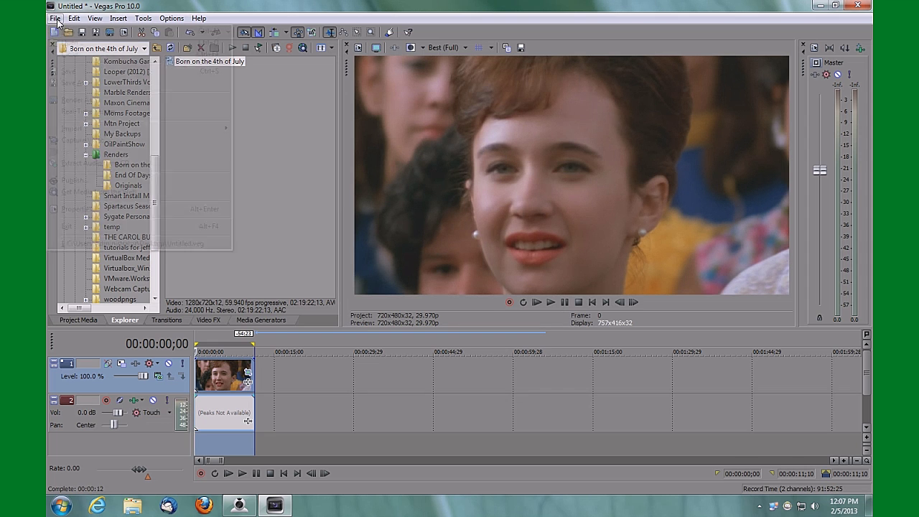
pyautogui.click(80, 105)
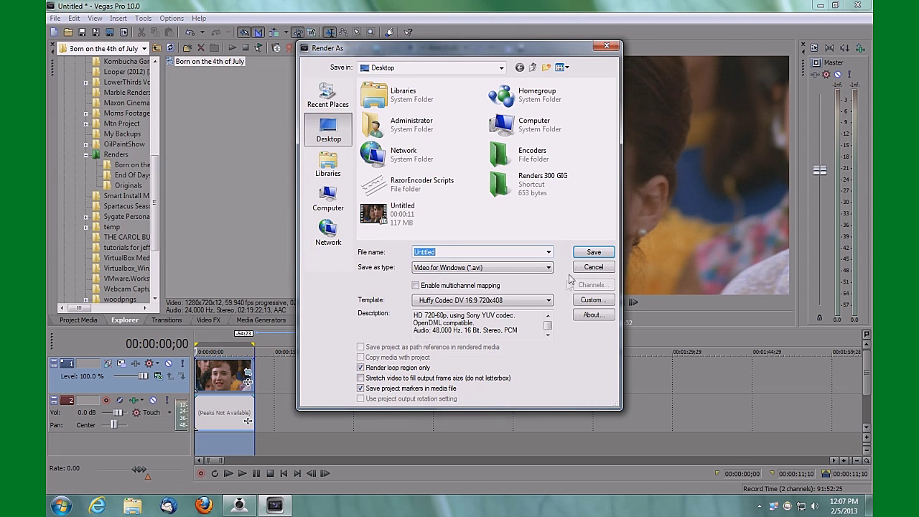
pyautogui.click(590, 300)
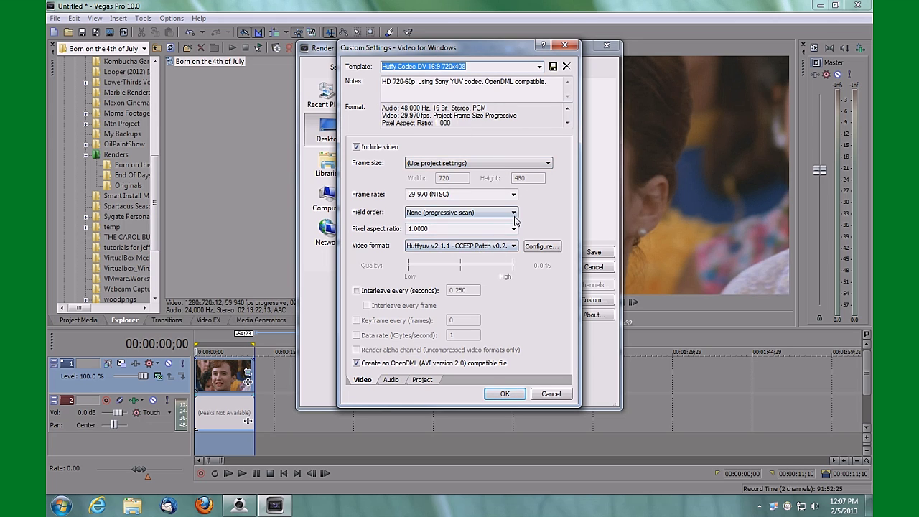
pyautogui.click(503, 395)
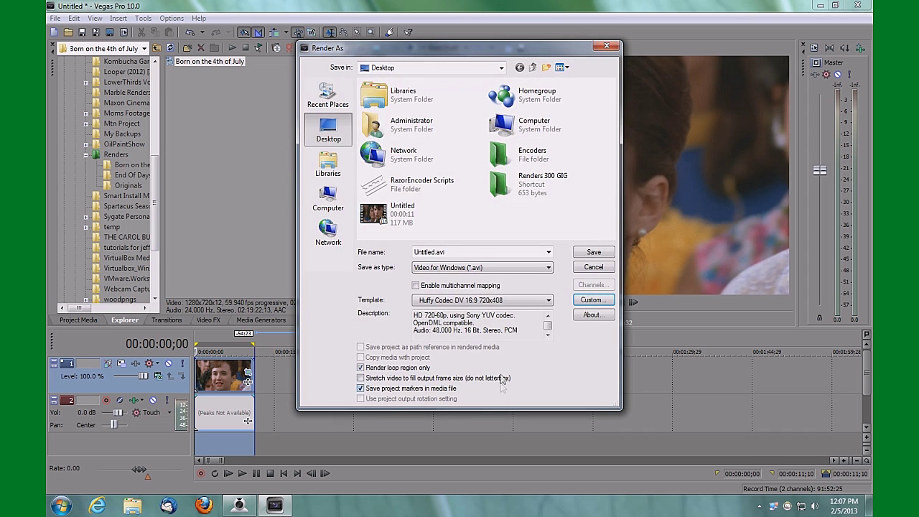
pyautogui.doubleClick(436, 252)
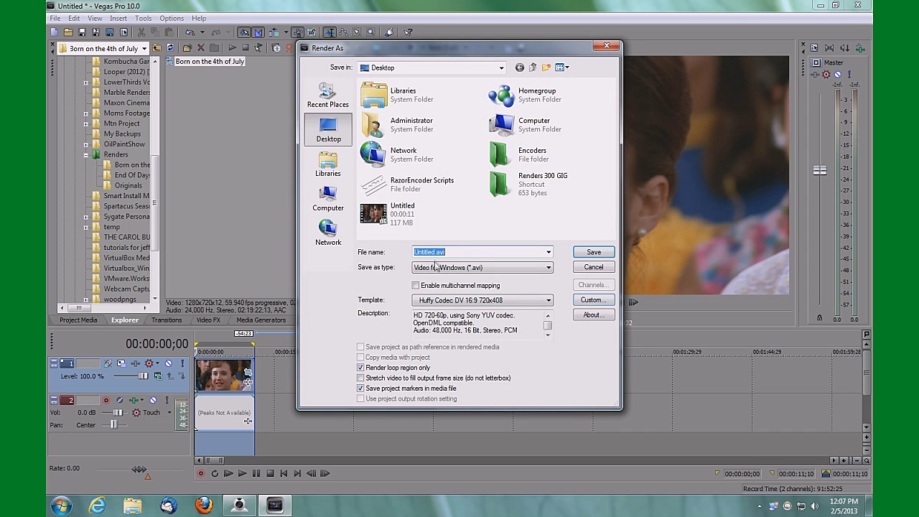
pyautogui.click(434, 255)
pyautogui.click(594, 252)
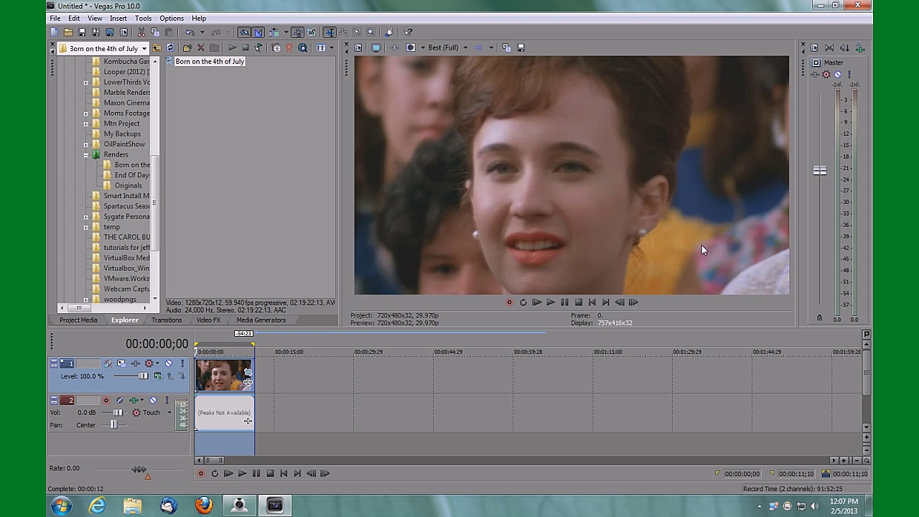
pyautogui.click(820, 5)
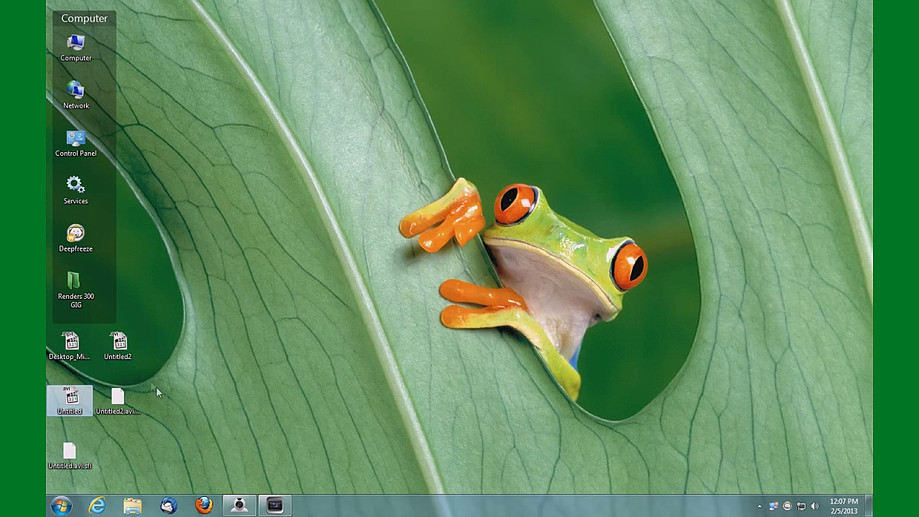
# Watch Untitled2.avi in an enlarged Media Player Classic window, then close it and restore Vegas
pyautogui.doubleClick(123, 349)
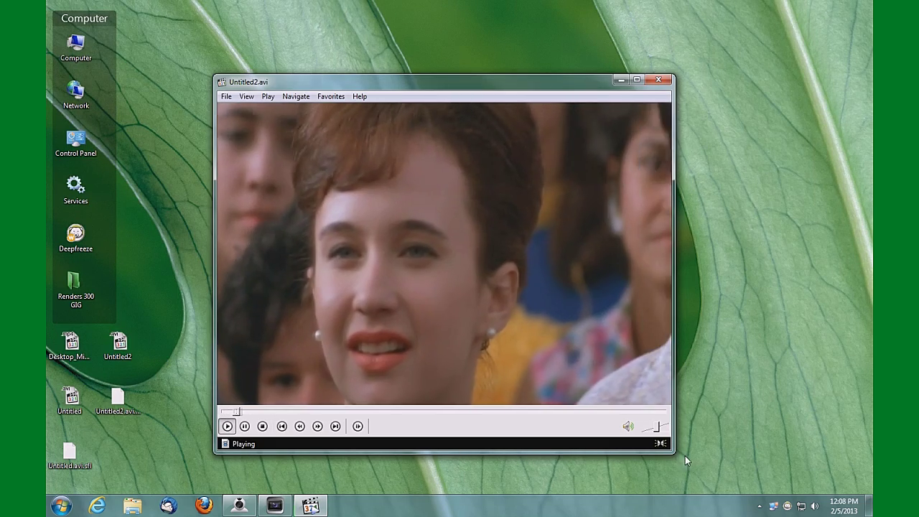
pyautogui.moveTo(675, 454)
pyautogui.mouseDown()
pyautogui.moveTo(716, 421)
pyautogui.moveTo(686, 460)
pyautogui.mouseUp()
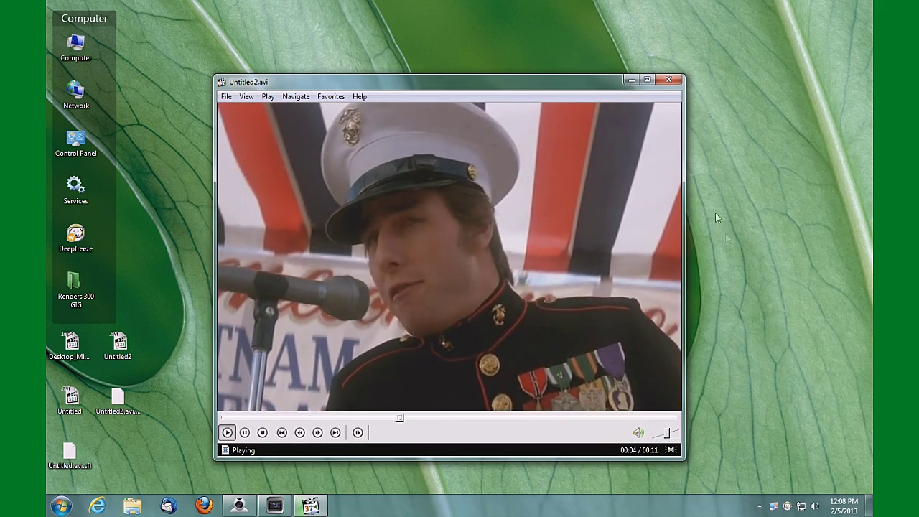
pyautogui.click(668, 80)
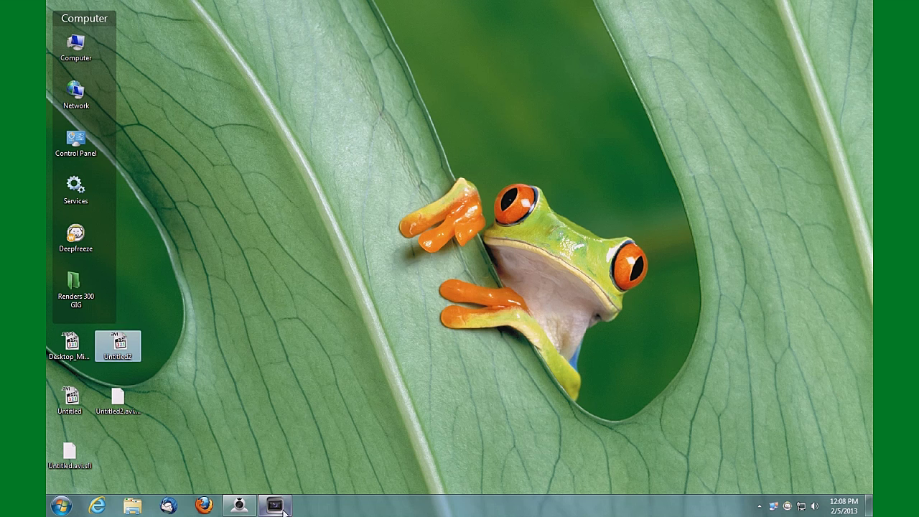
pyautogui.click(323, 486)
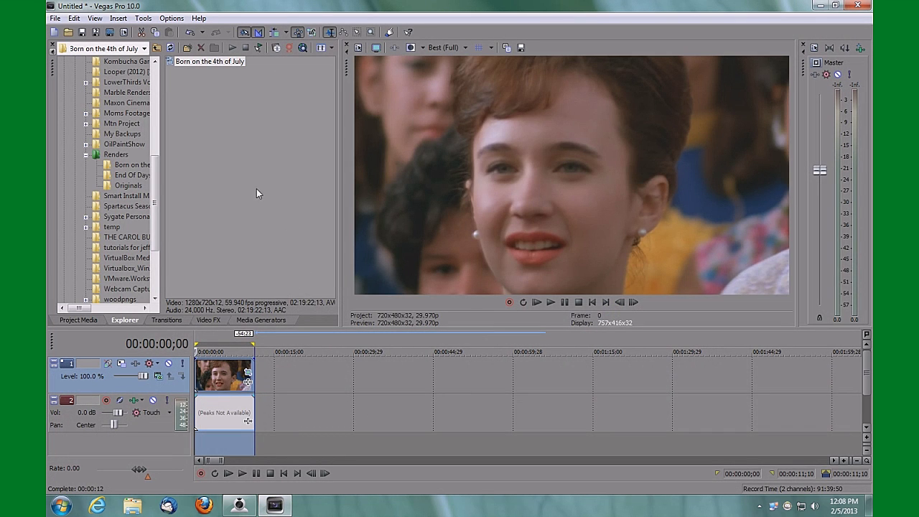
# In Project Properties, set Height to 408 with 1.0000 (Square) pixel aspect and confirm
pyautogui.click(55, 18)
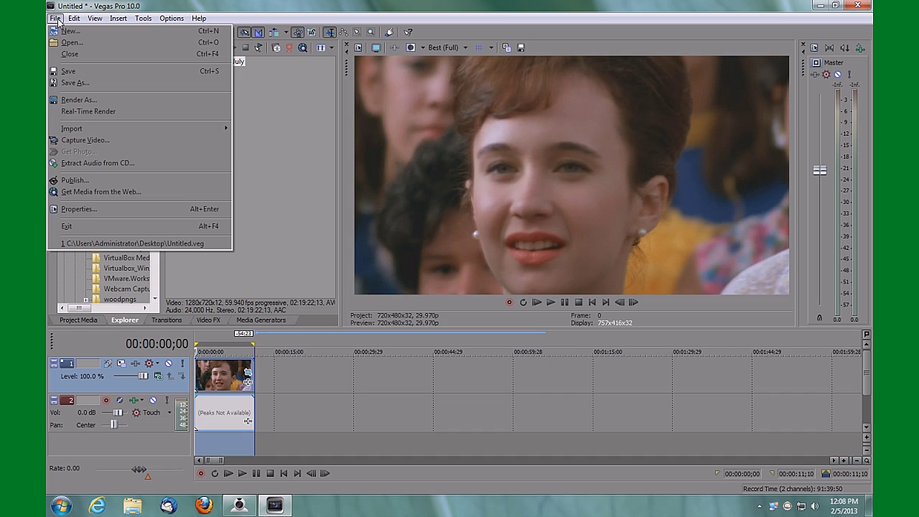
pyautogui.click(143, 18)
pyautogui.click(124, 32)
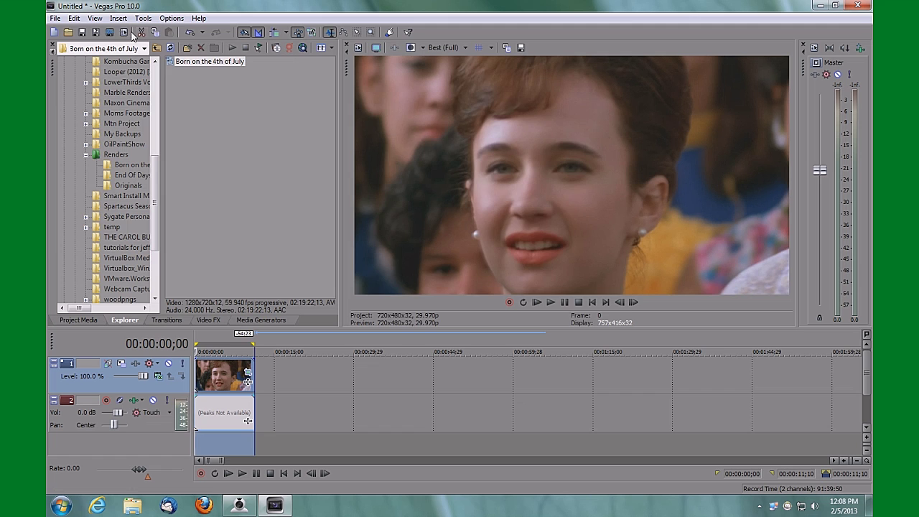
pyautogui.click(124, 31)
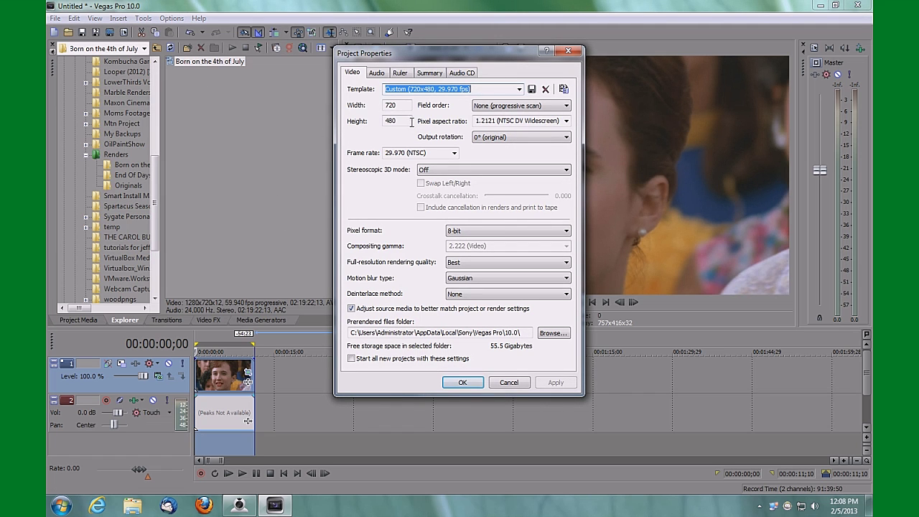
pyautogui.moveTo(408, 122); pyautogui.dragTo(356, 126)
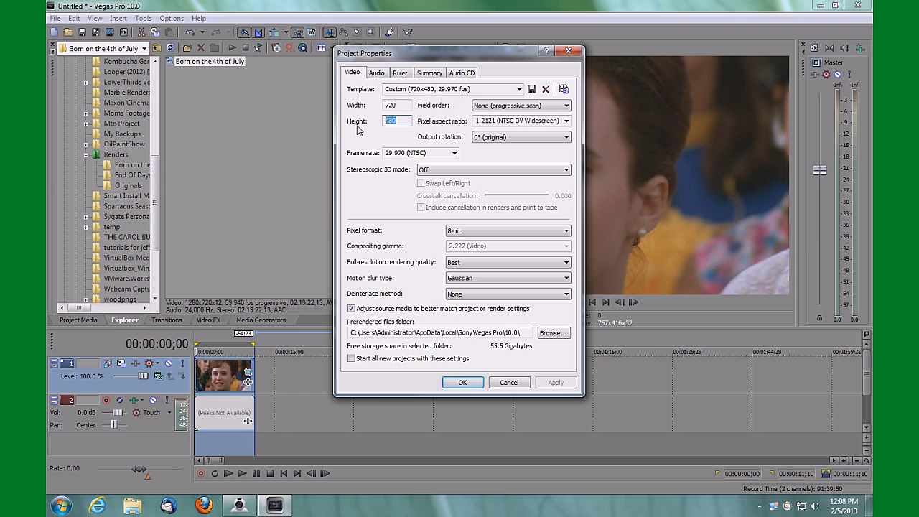
pyautogui.write('40')
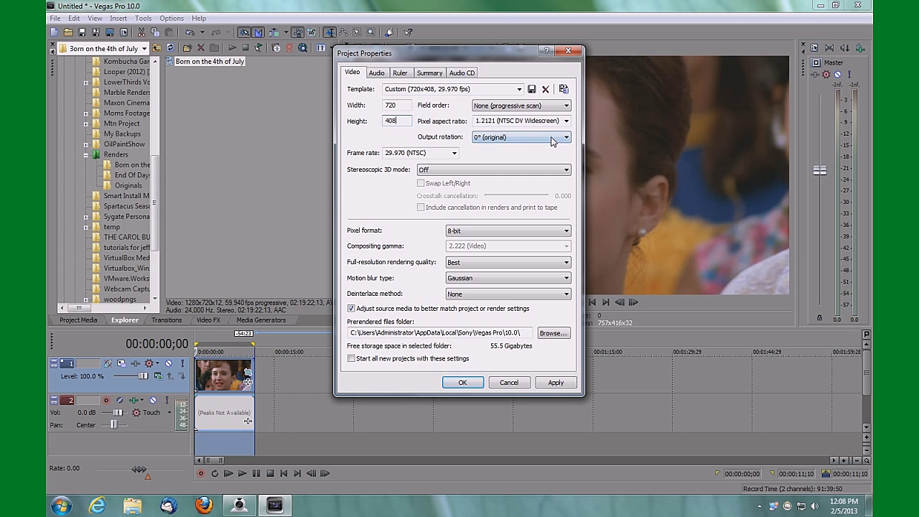
pyautogui.click(567, 121)
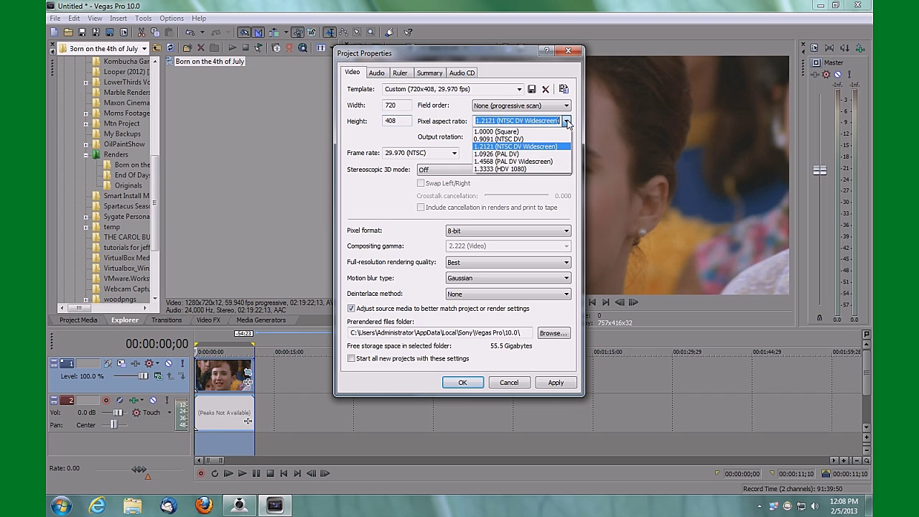
pyautogui.click(533, 134)
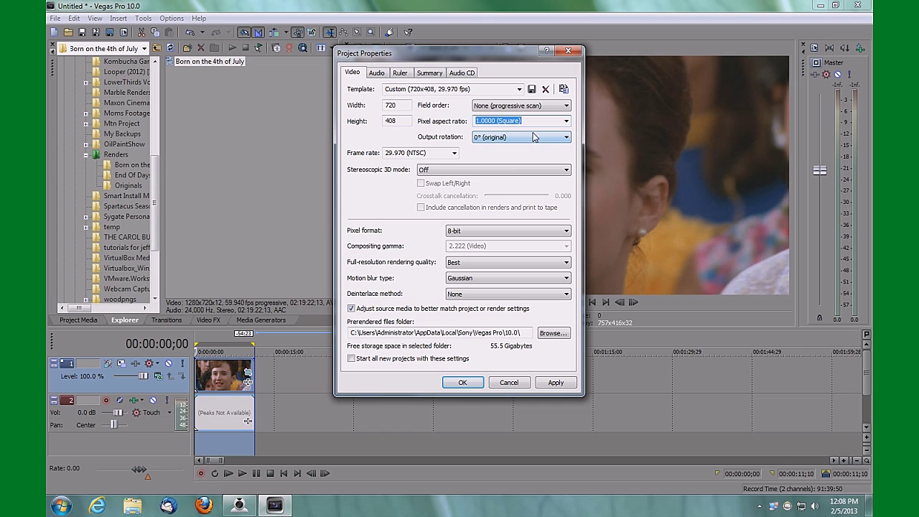
pyautogui.click(556, 383)
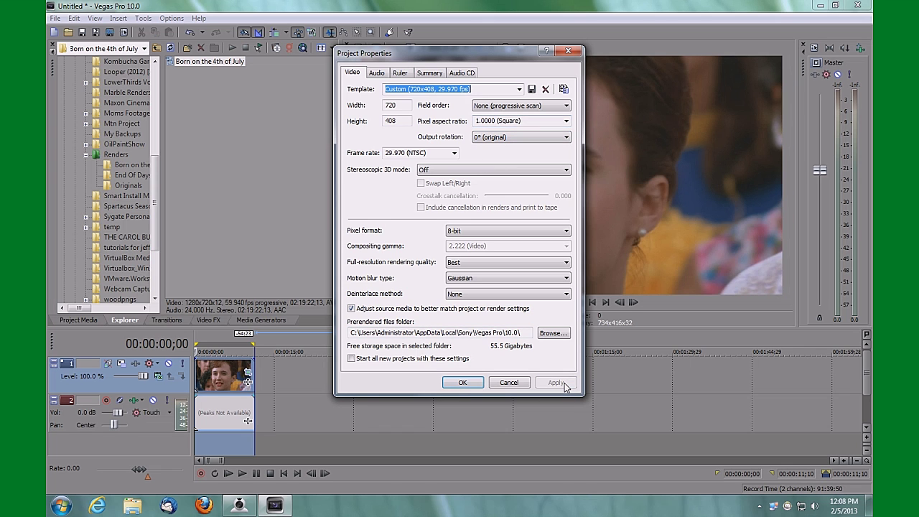
pyautogui.click(471, 387)
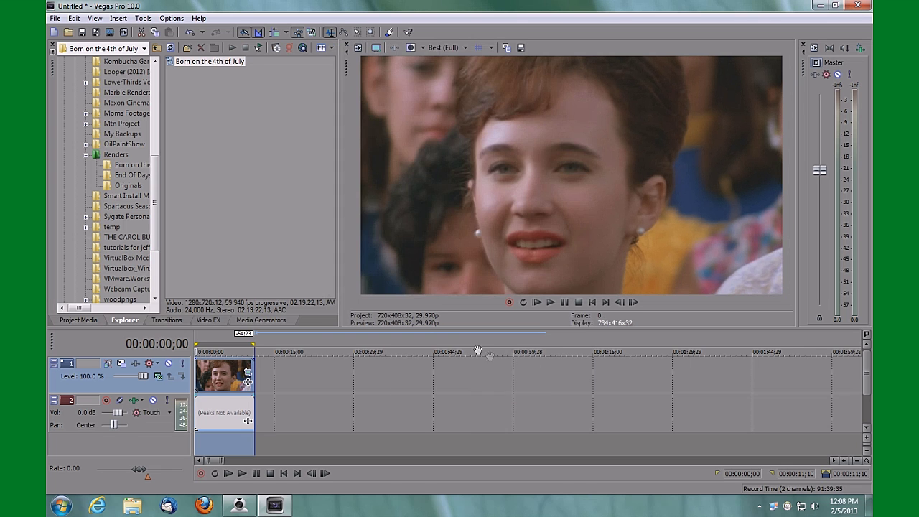
# Render the excerpt to Untitled3.avi with the Huffy Codec DV 16:9 720x408 template
pyautogui.click(54, 18)
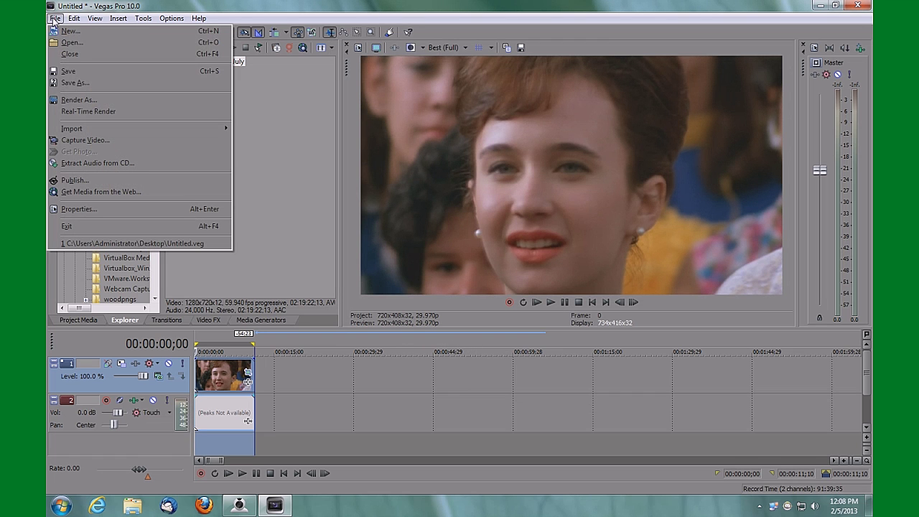
pyautogui.click(66, 101)
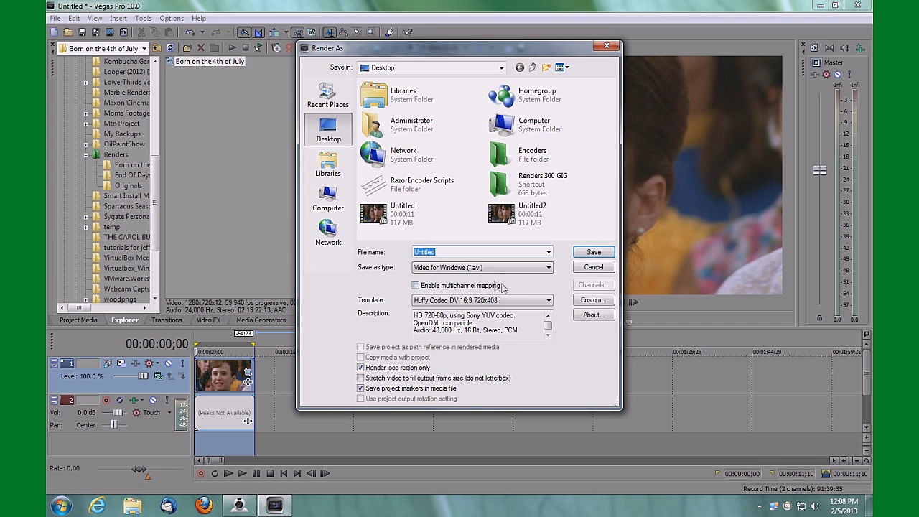
pyautogui.click(592, 302)
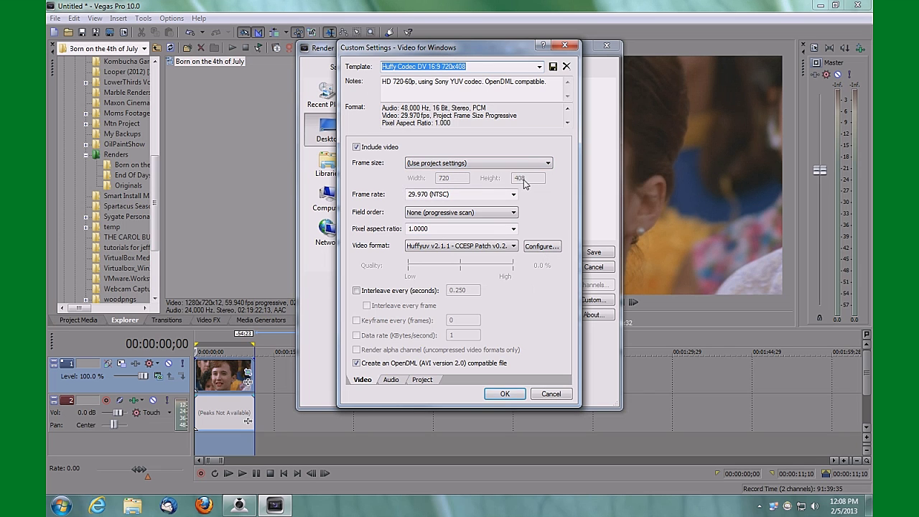
pyautogui.click(506, 394)
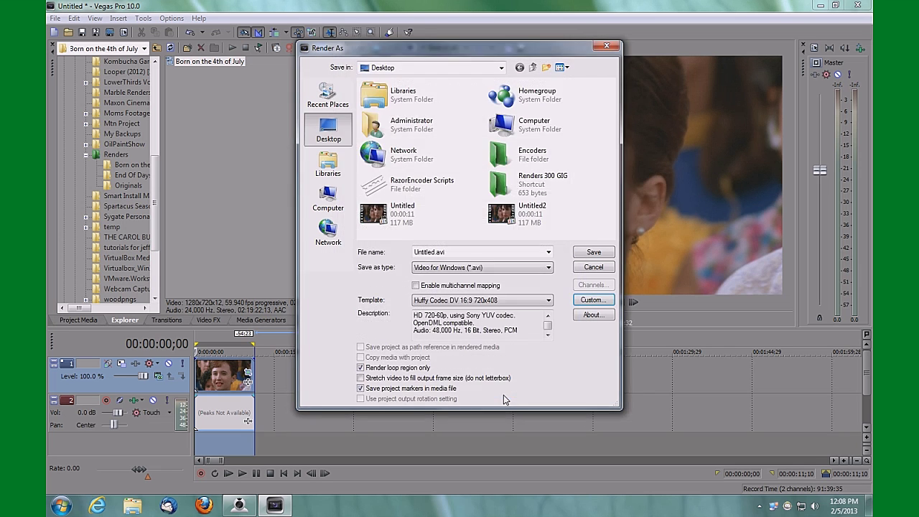
pyautogui.doubleClick(434, 252)
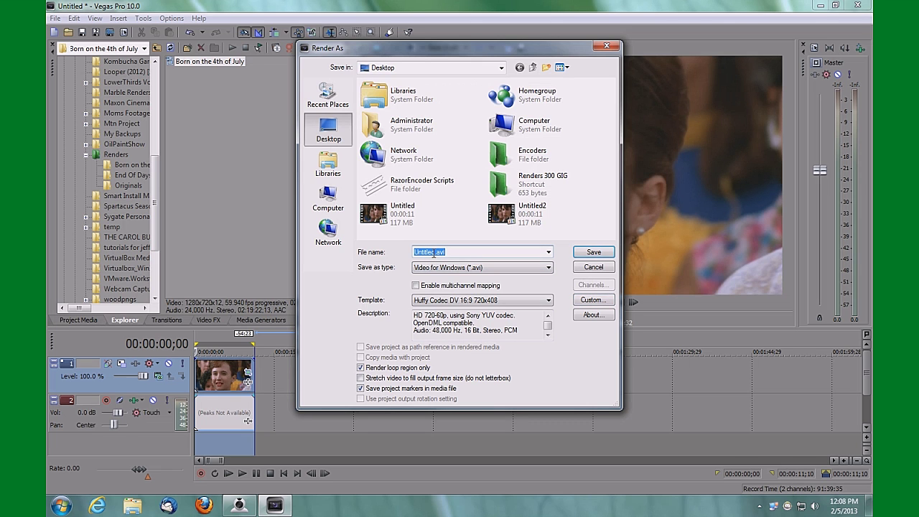
pyautogui.click(434, 252)
pyautogui.click(593, 252)
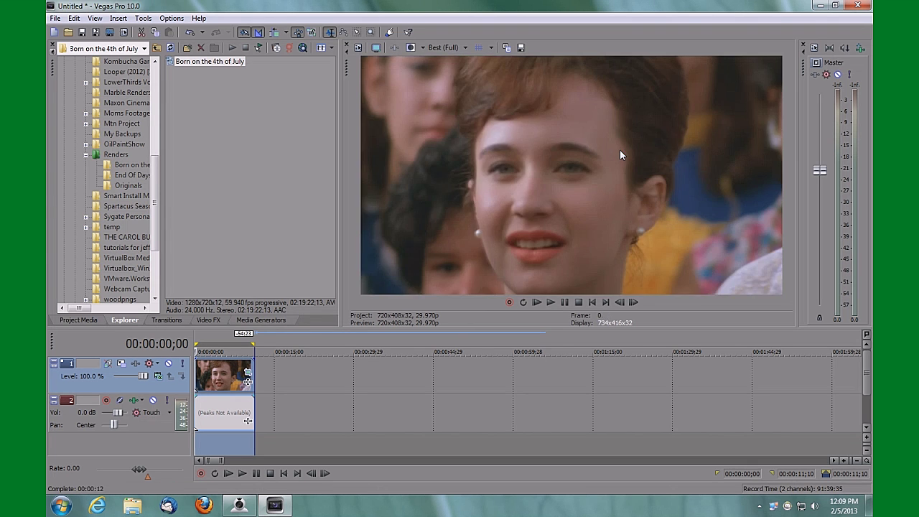
# Play Untitled3.avi in Media Player Classic, resizing the window to remove the black bars
pyautogui.click(818, 6)
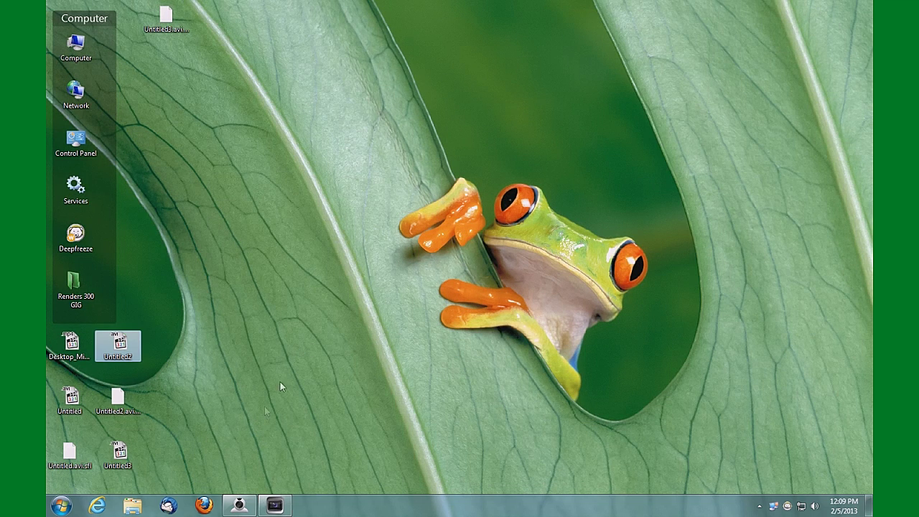
pyautogui.doubleClick(119, 454)
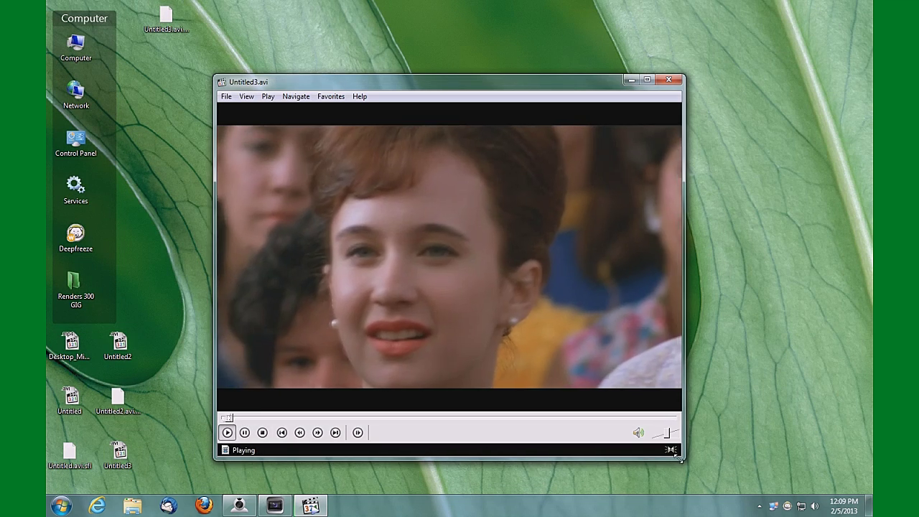
pyautogui.moveTo(679, 453); pyautogui.dragTo(690, 418)
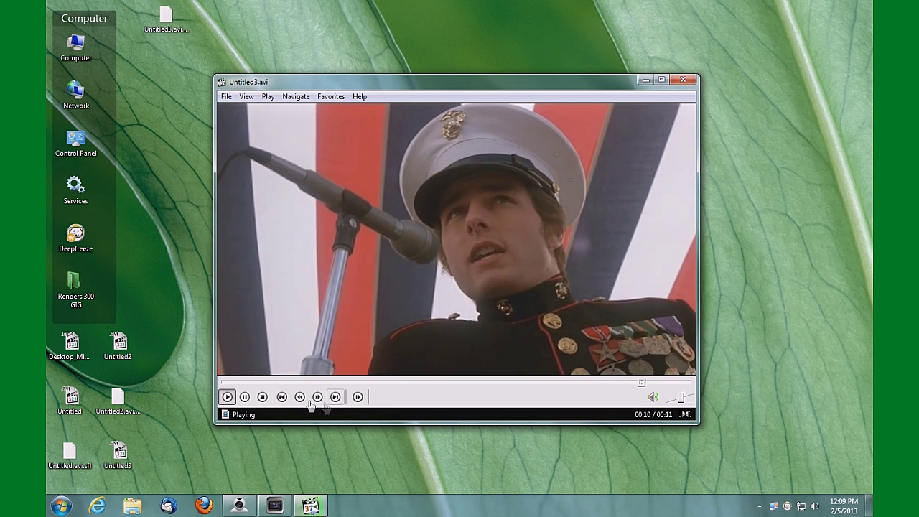
# Check MediaInfo for the 720x408 Huffyuv file's 16:9 display aspect ratio, then close the dialog and player
pyautogui.rightClick(380, 267)
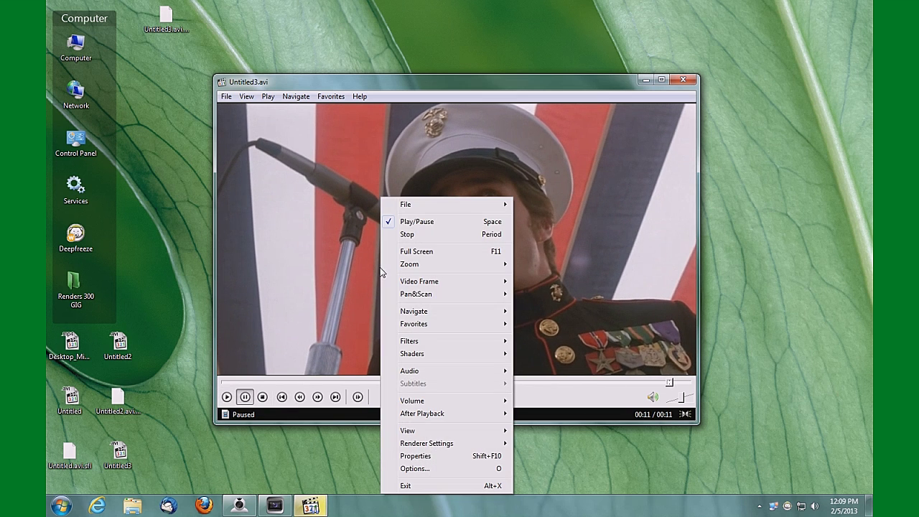
pyautogui.click(410, 456)
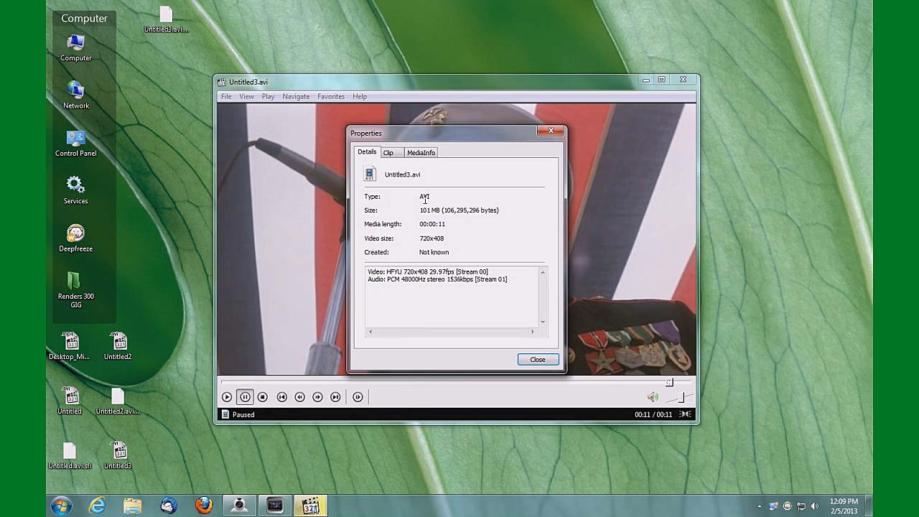
pyautogui.click(431, 153)
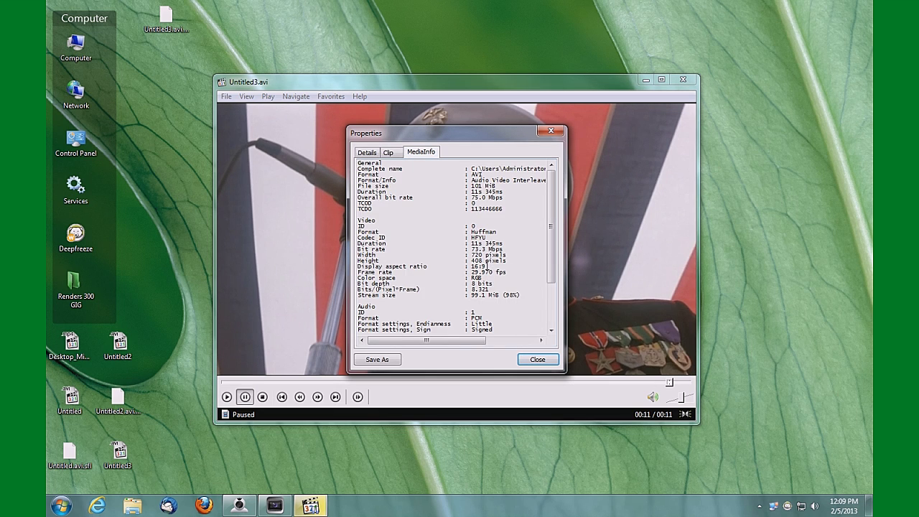
pyautogui.moveTo(487, 266); pyautogui.dragTo(478, 267)
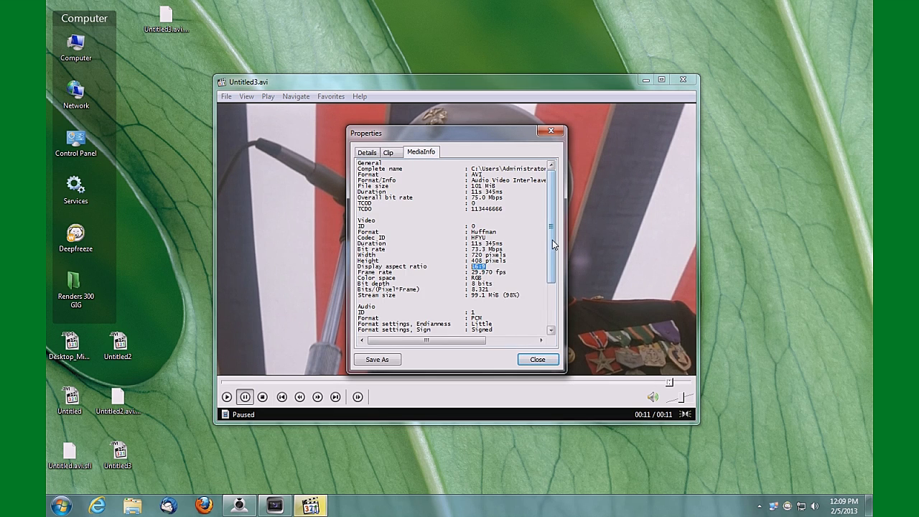
pyautogui.moveTo(552, 240); pyautogui.dragTo(550, 266)
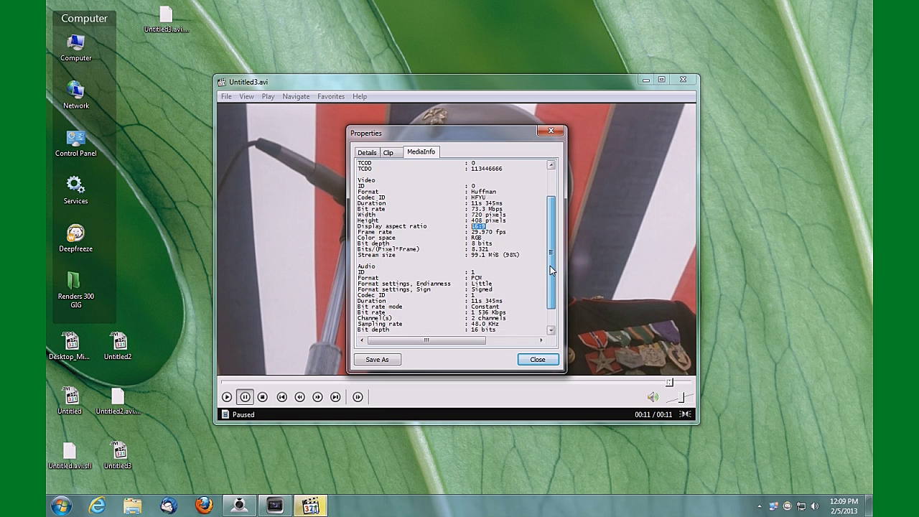
pyautogui.click(551, 131)
pyautogui.click(685, 79)
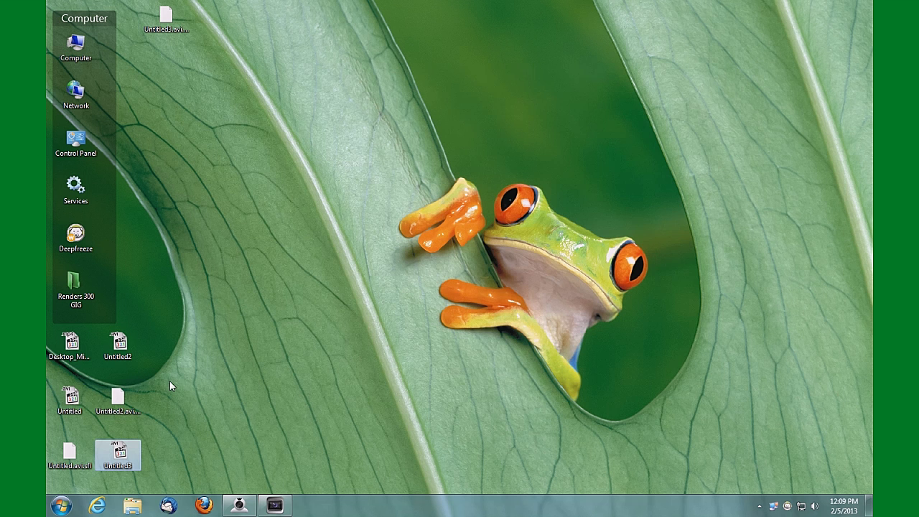
pyautogui.doubleClick(69, 397)
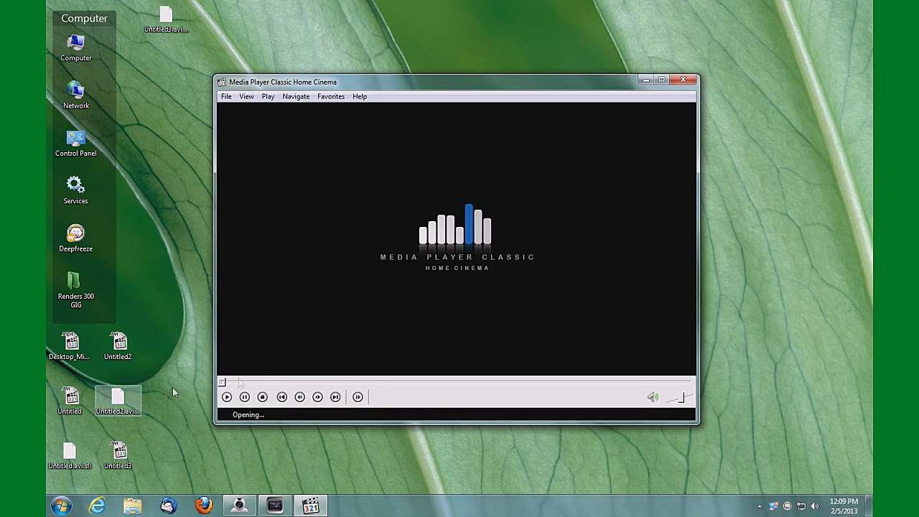
pyautogui.click(244, 397)
pyautogui.rightClick(367, 277)
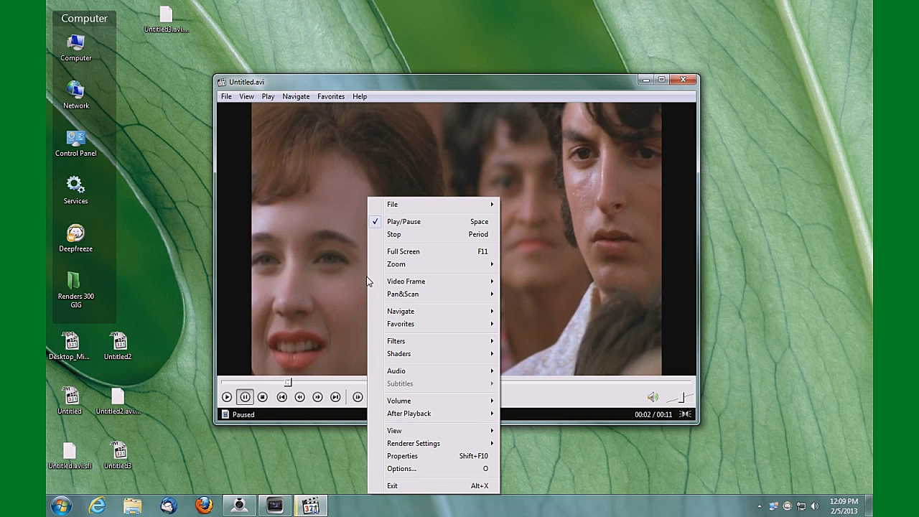
pyautogui.click(404, 456)
pyautogui.click(429, 152)
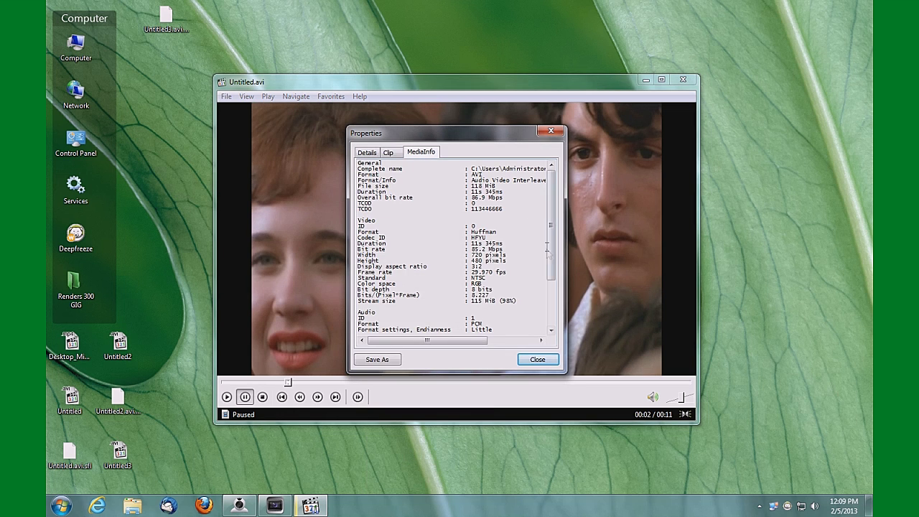
pyautogui.moveTo(484, 268); pyautogui.dragTo(471, 266)
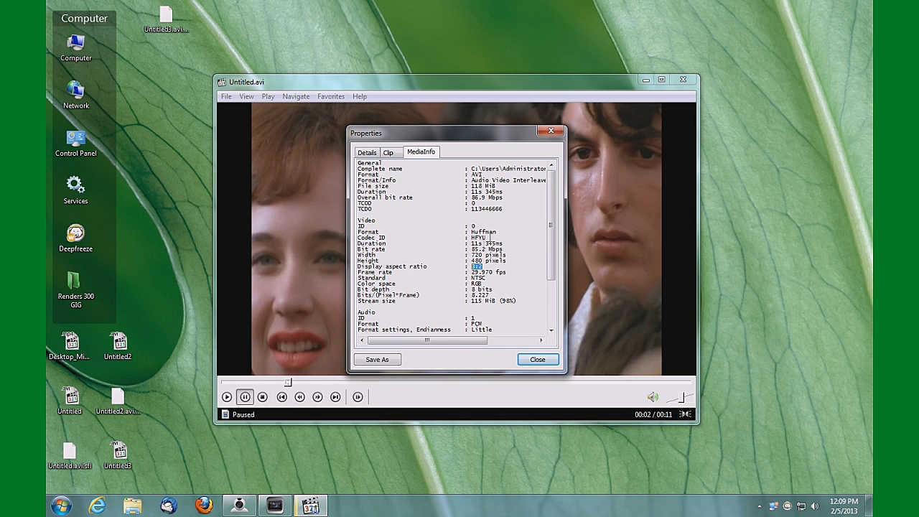
pyautogui.click(538, 359)
pyautogui.click(682, 84)
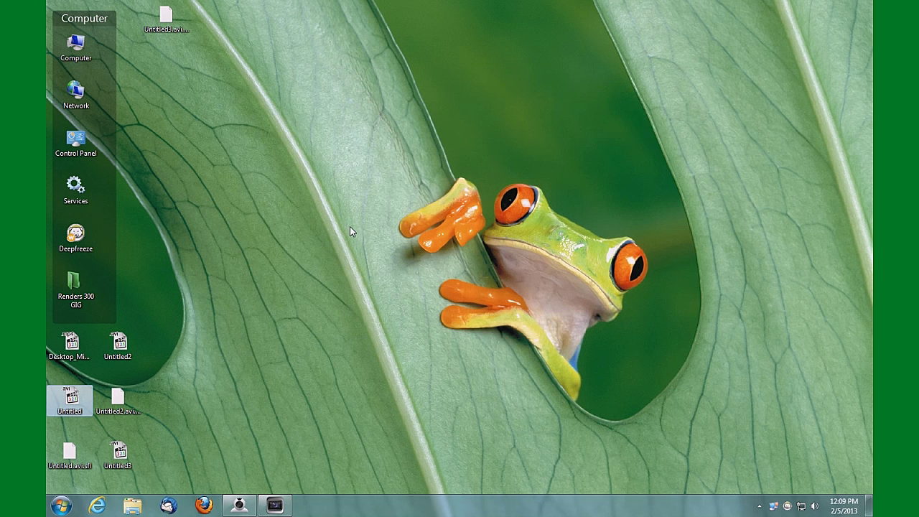
pyautogui.click(275, 505)
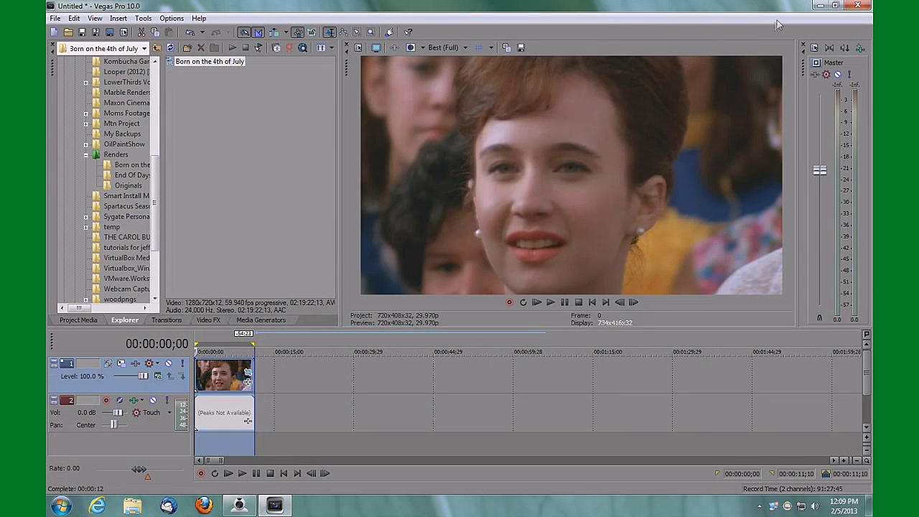
pyautogui.click(819, 5)
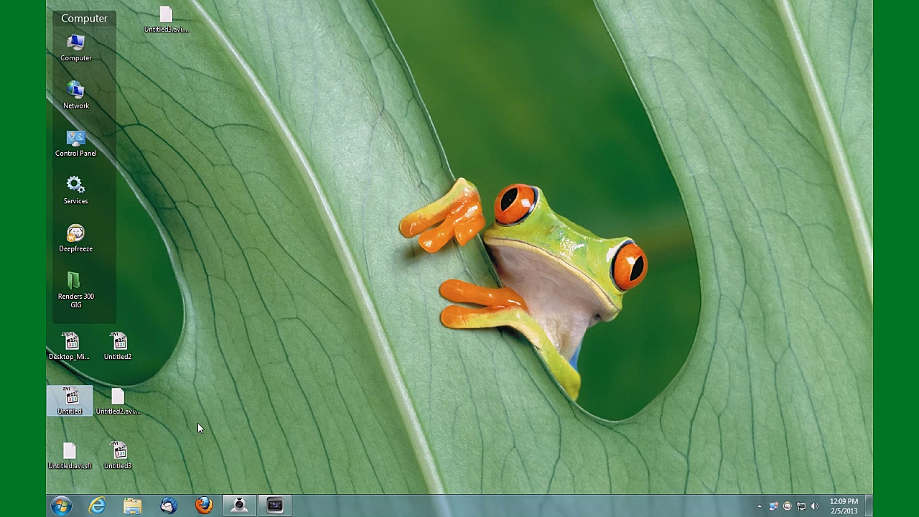
pyautogui.click(198, 423)
pyautogui.click(120, 344)
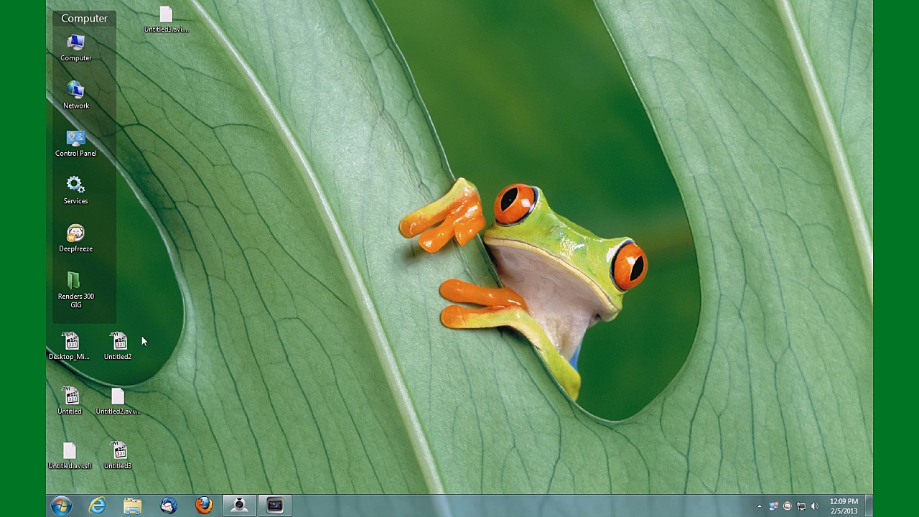
pyautogui.doubleClick(123, 348)
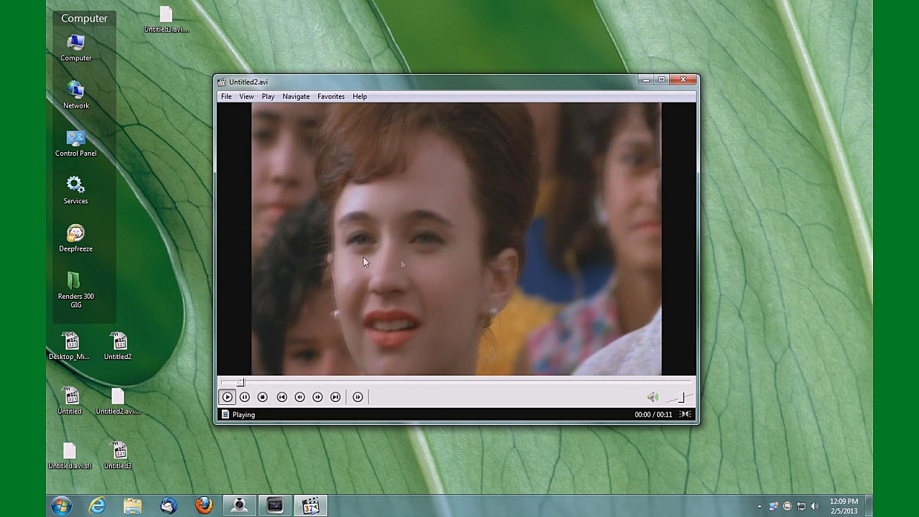
pyautogui.click(244, 396)
pyautogui.rightClick(411, 197)
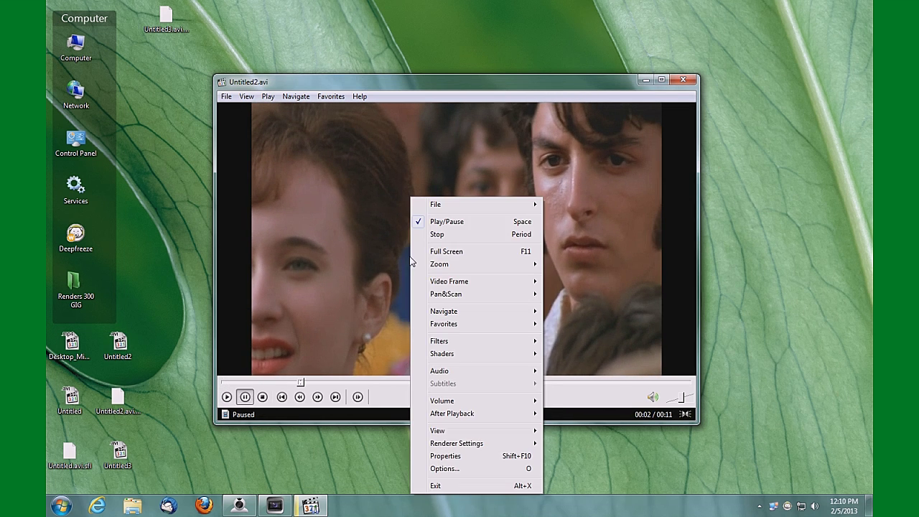
pyautogui.click(448, 456)
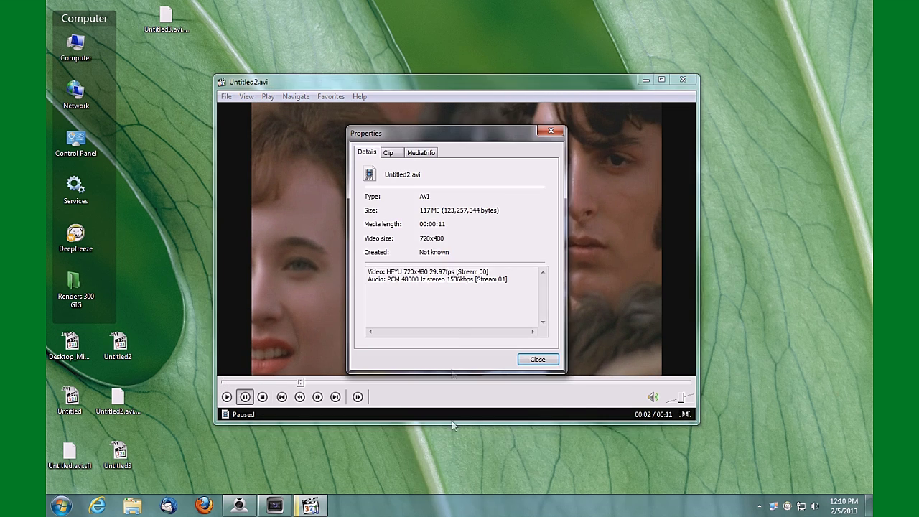
pyautogui.click(433, 153)
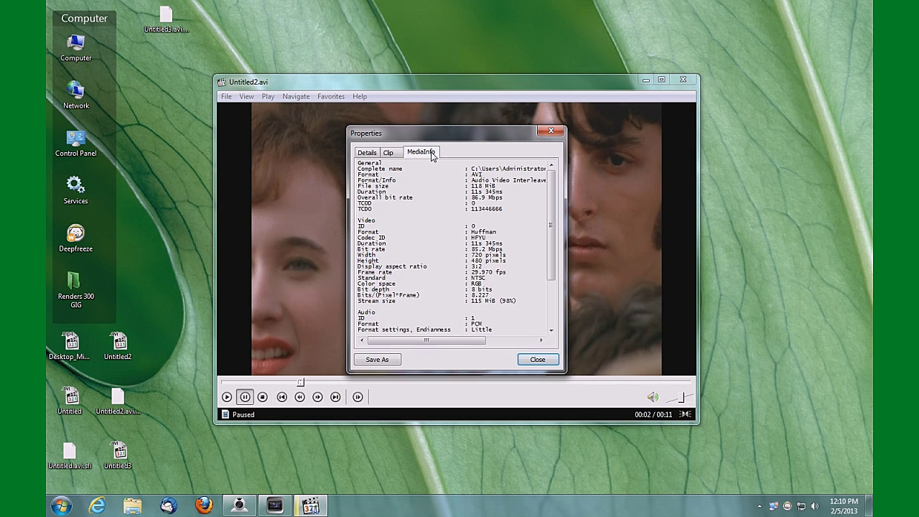
pyautogui.click(480, 266)
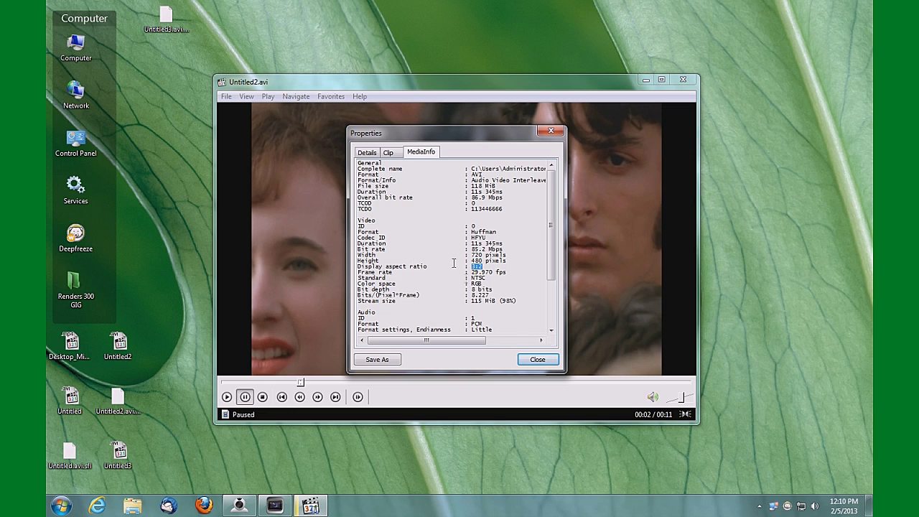
pyautogui.click(538, 359)
pyautogui.click(683, 80)
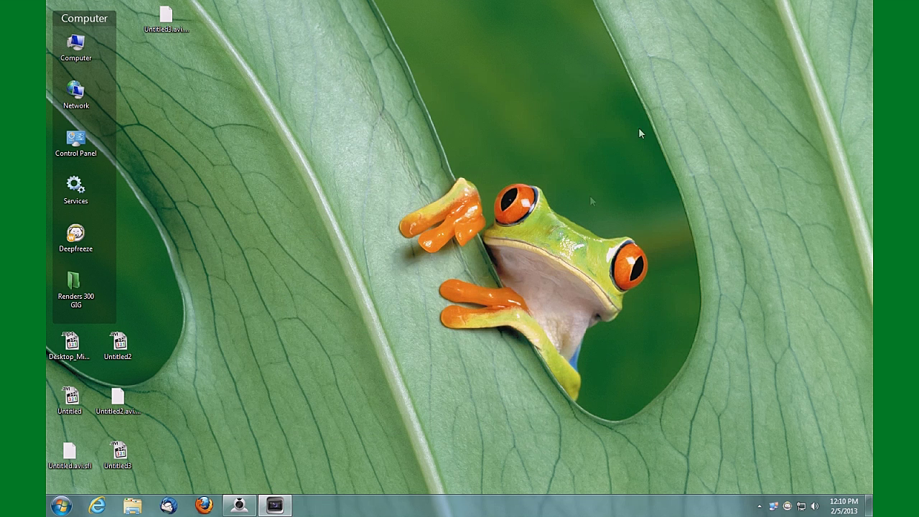
pyautogui.click(274, 506)
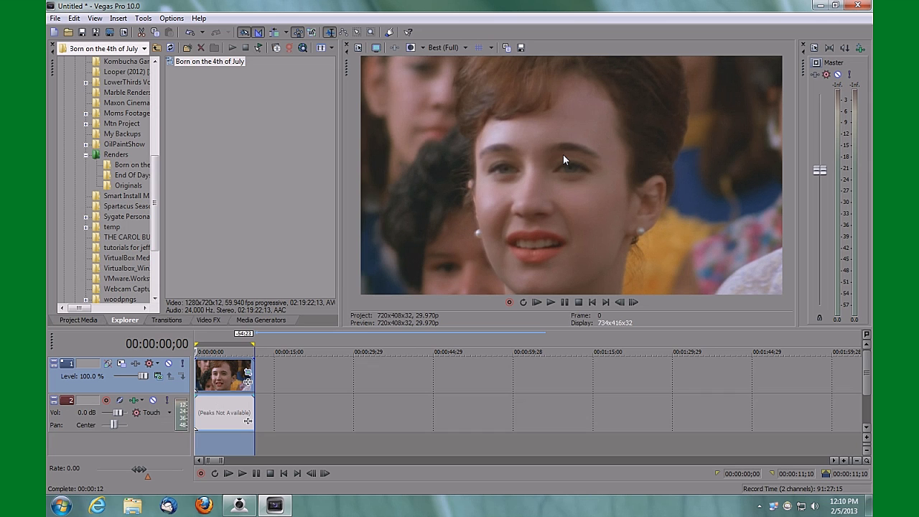
pyautogui.click(123, 33)
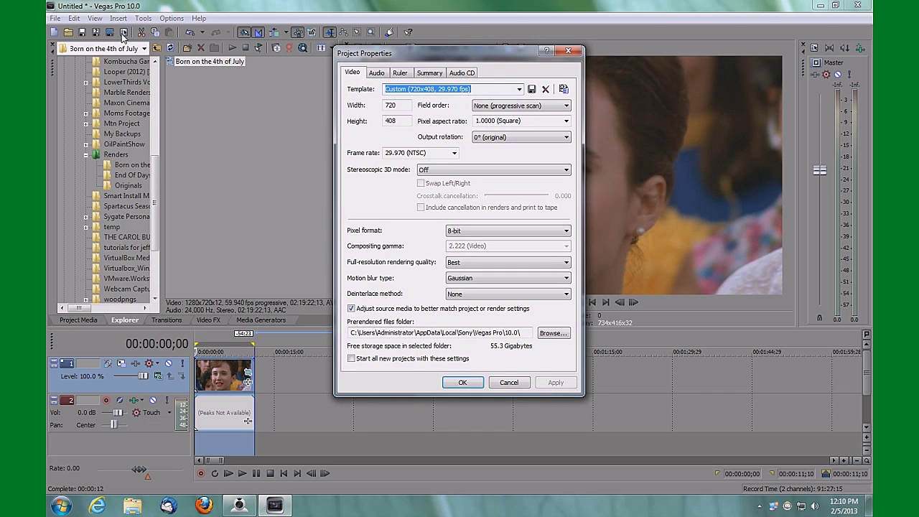
pyautogui.press('Tab')
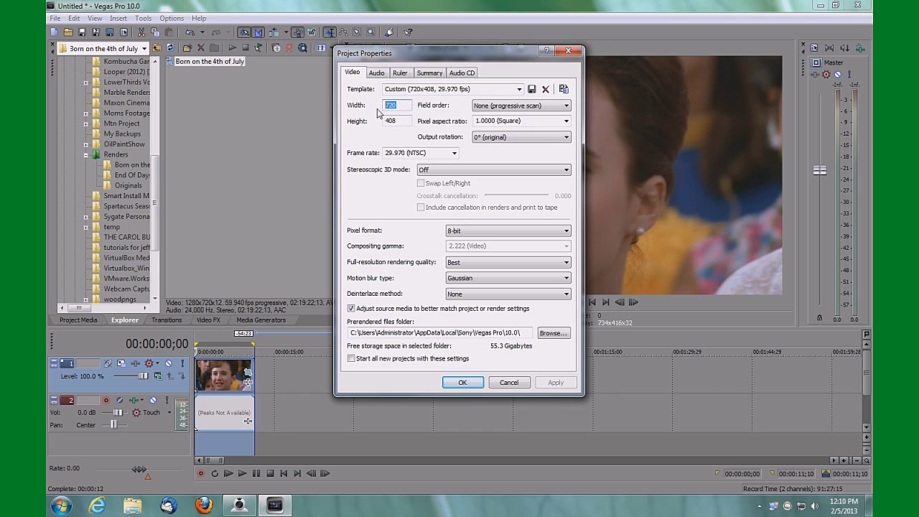
pyautogui.press('Tab')
pyautogui.click(567, 124)
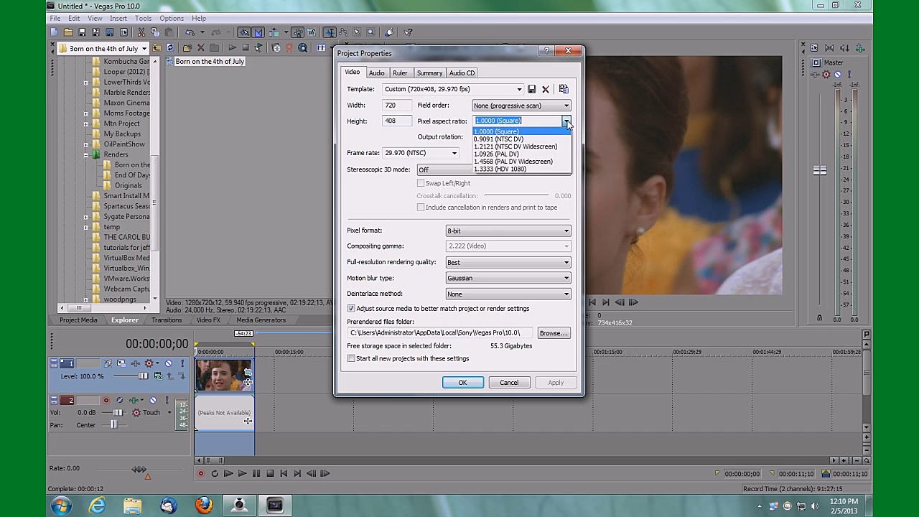
pyautogui.click(513, 138)
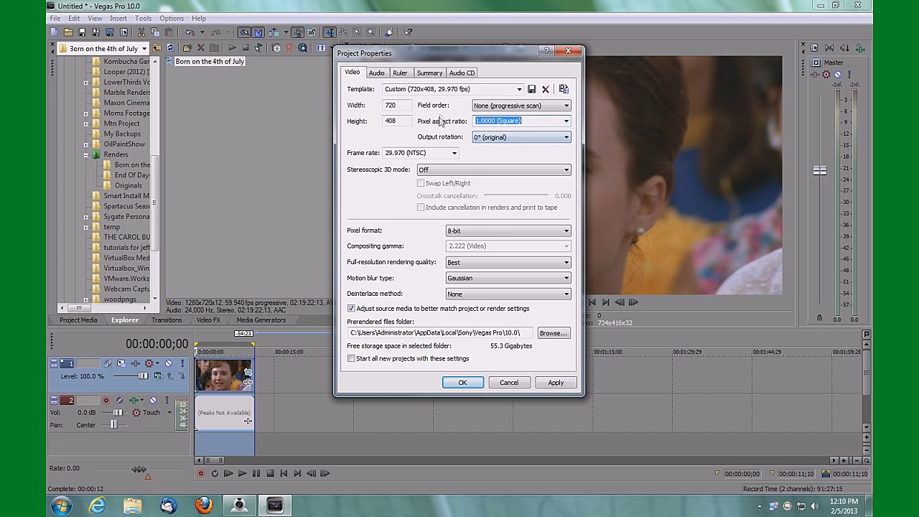
pyautogui.click(509, 382)
pyautogui.click(820, 5)
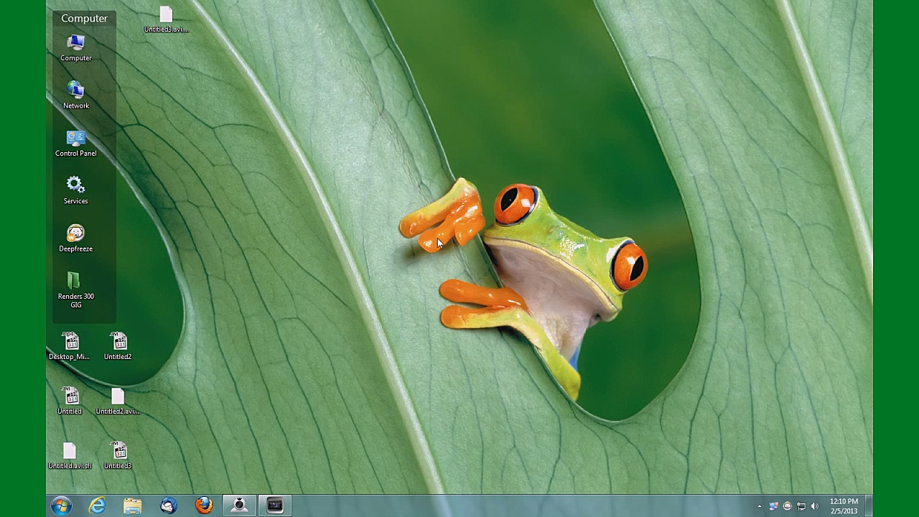